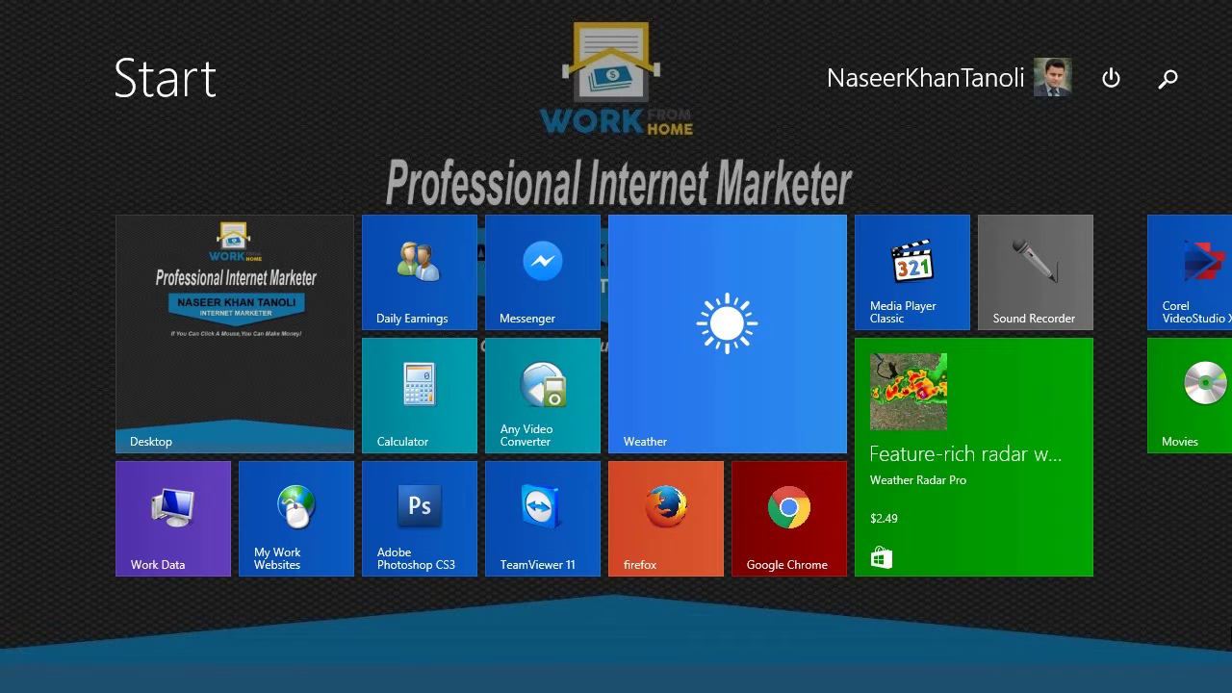
Launch Chrome, go to gmail, and open the Create your Google Account form
{"action": "left_click", "coordinate": [756, 553]}
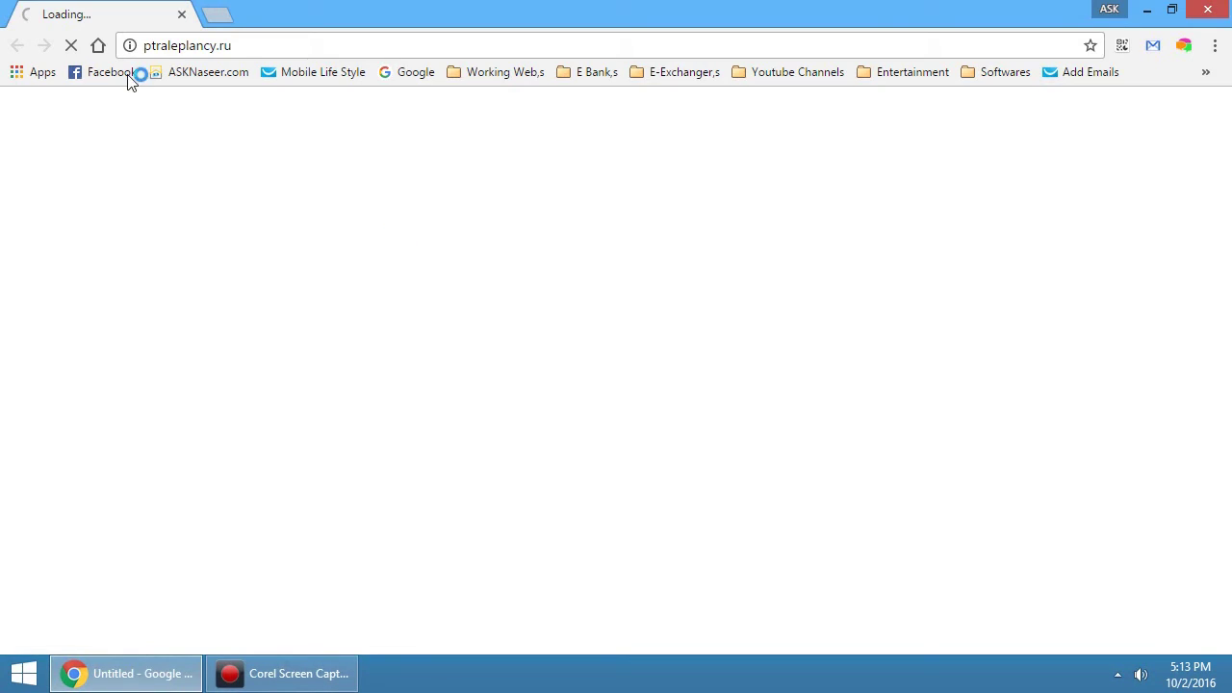
{"action": "left_click", "coordinate": [242, 43]}
{"action": "type", "text": "gmail.com"}
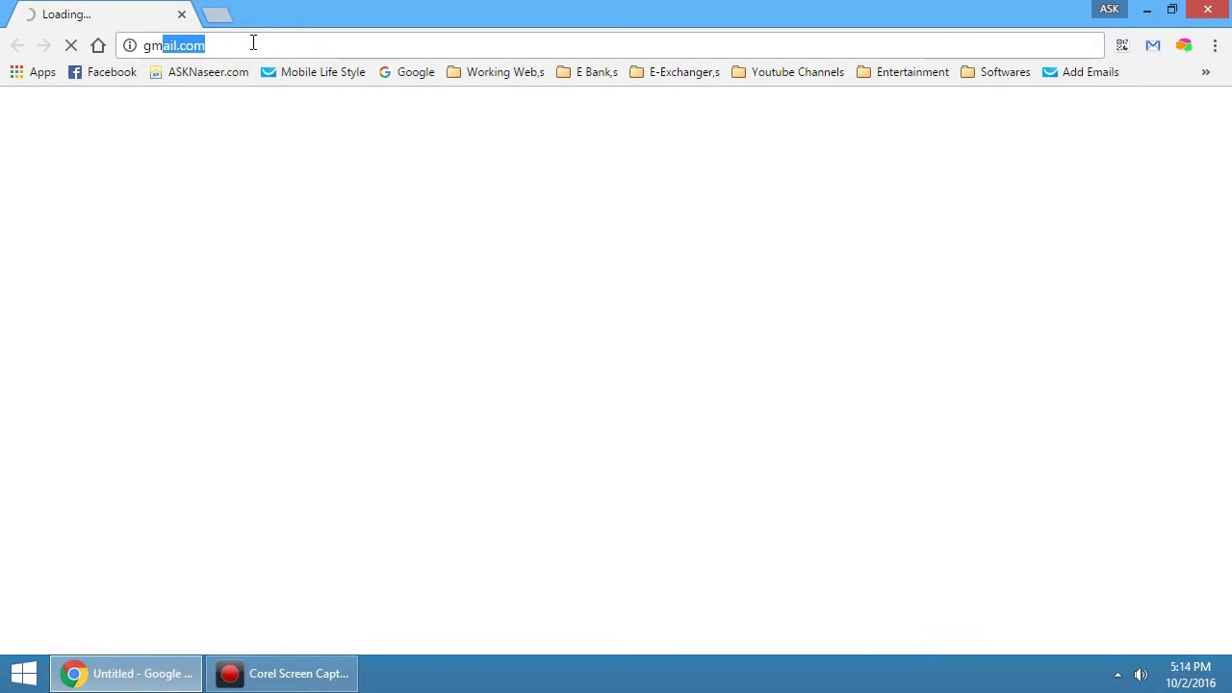
{"action": "key", "text": "Return"}
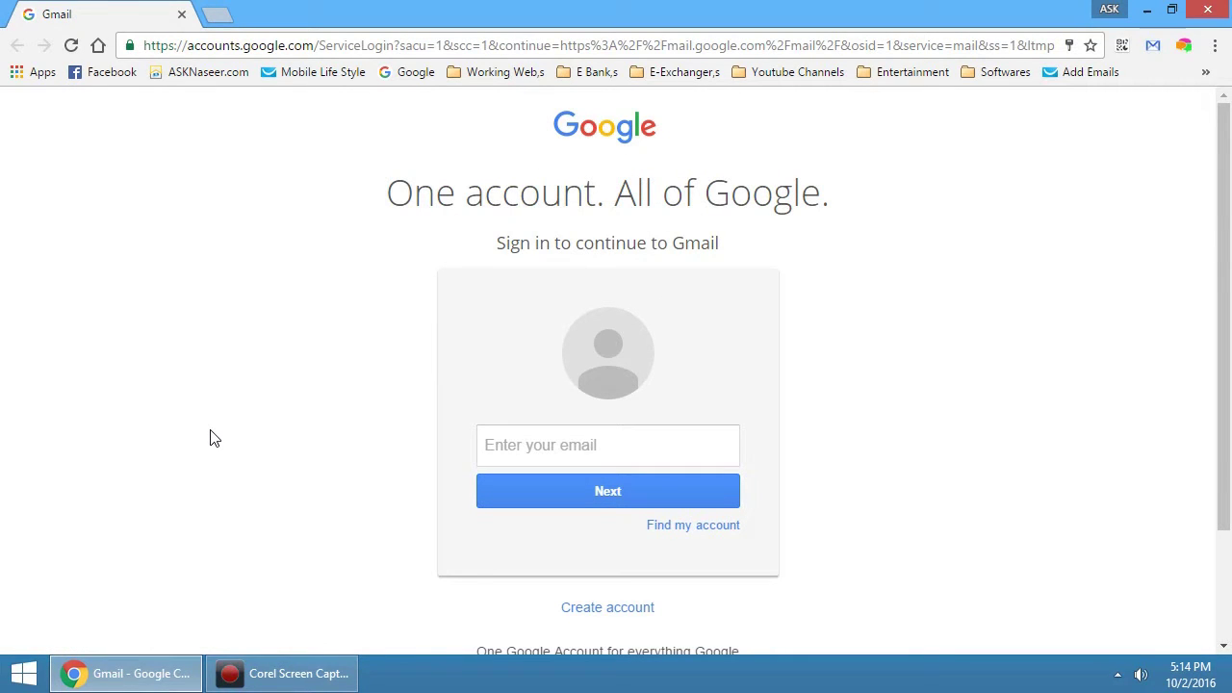
{"action": "left_click", "coordinate": [593, 611]}
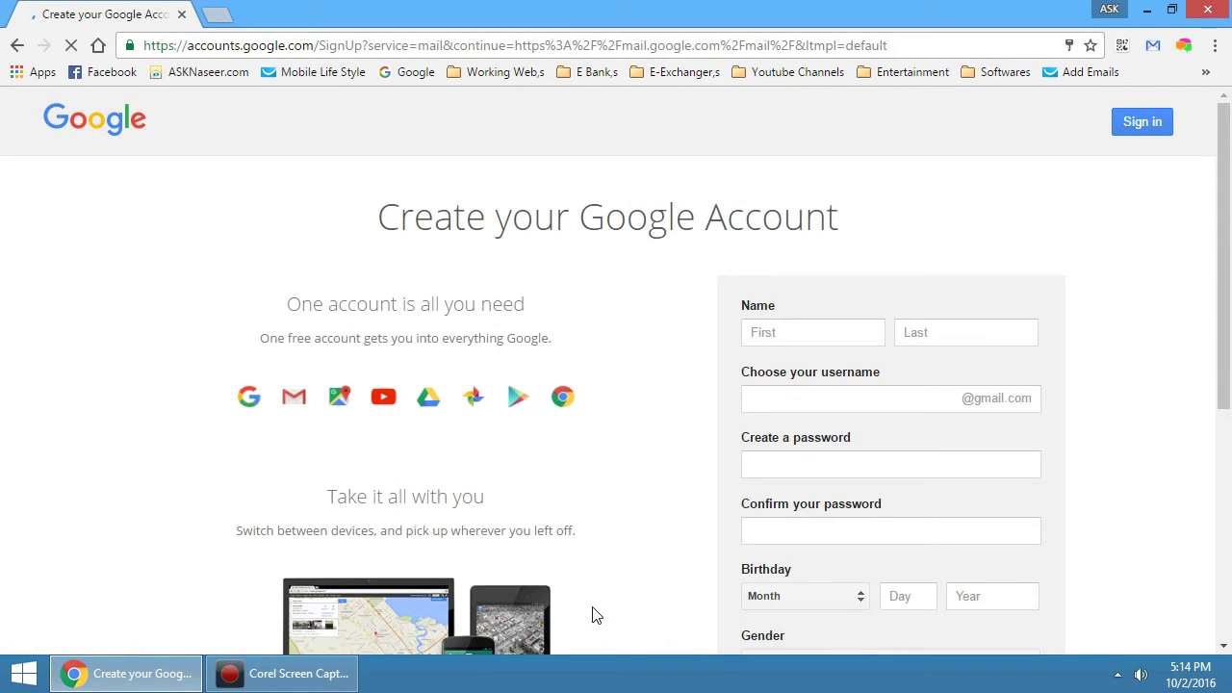
{"action": "left_click", "coordinate": [811, 331]}
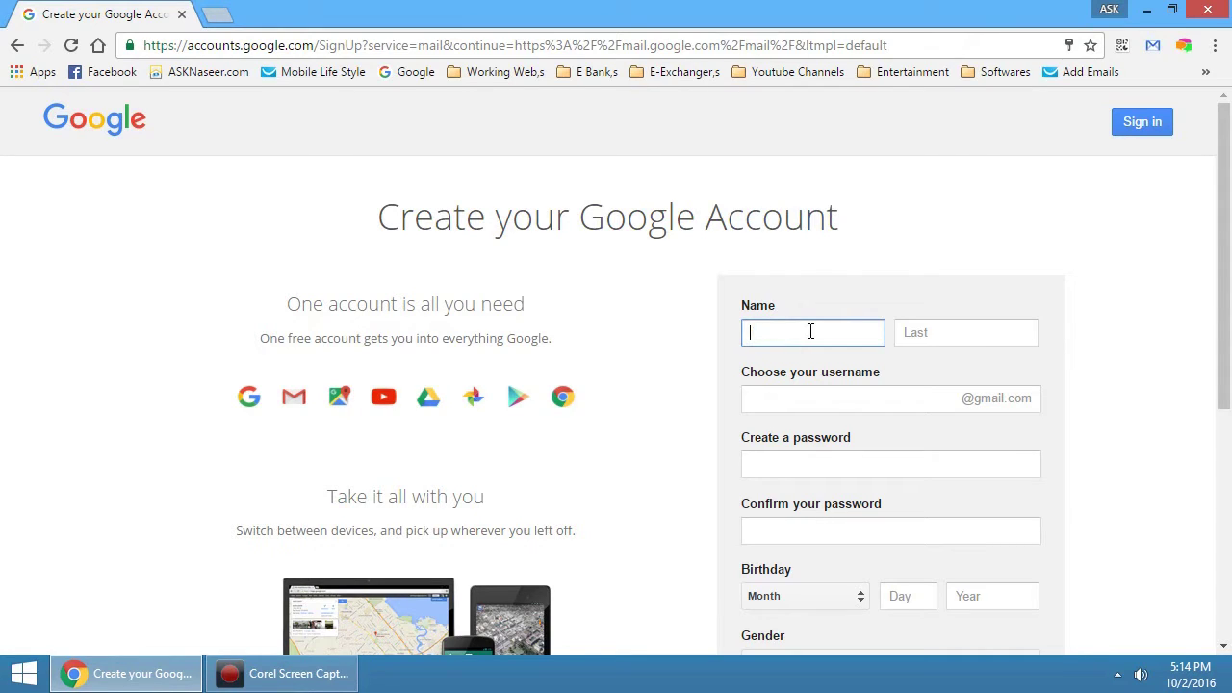
Enter the account holder's first and last name
{"action": "key", "text": "Tab"}
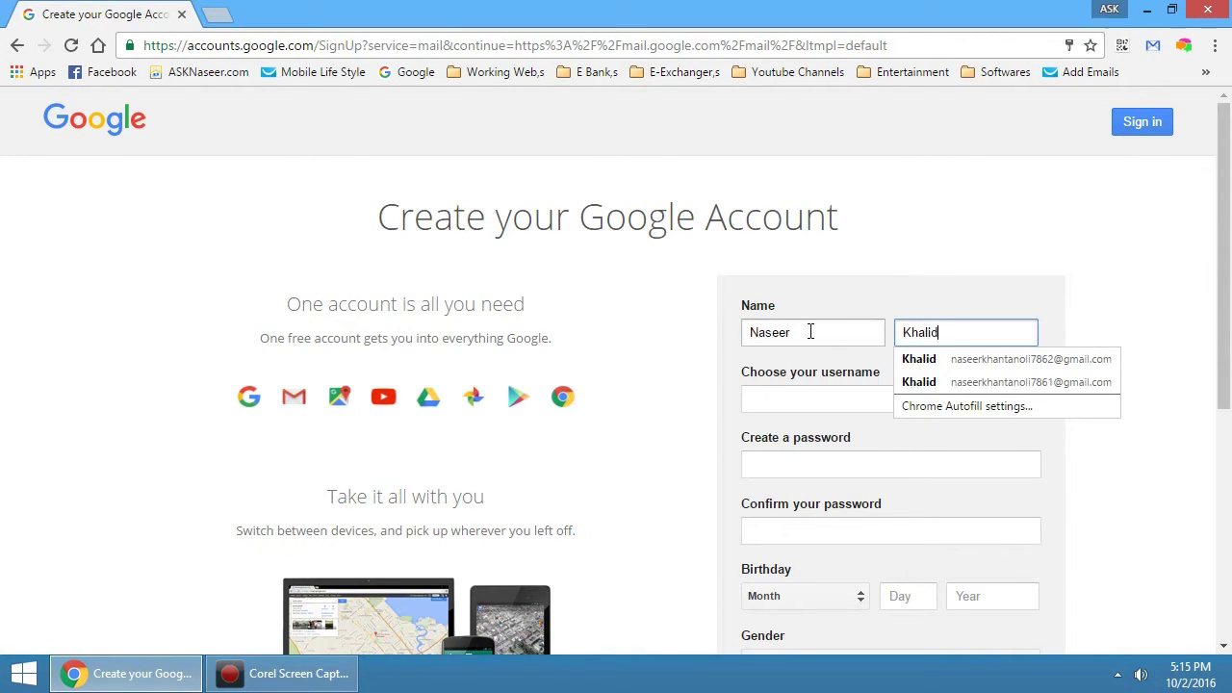
{"action": "key", "text": "Tab"}
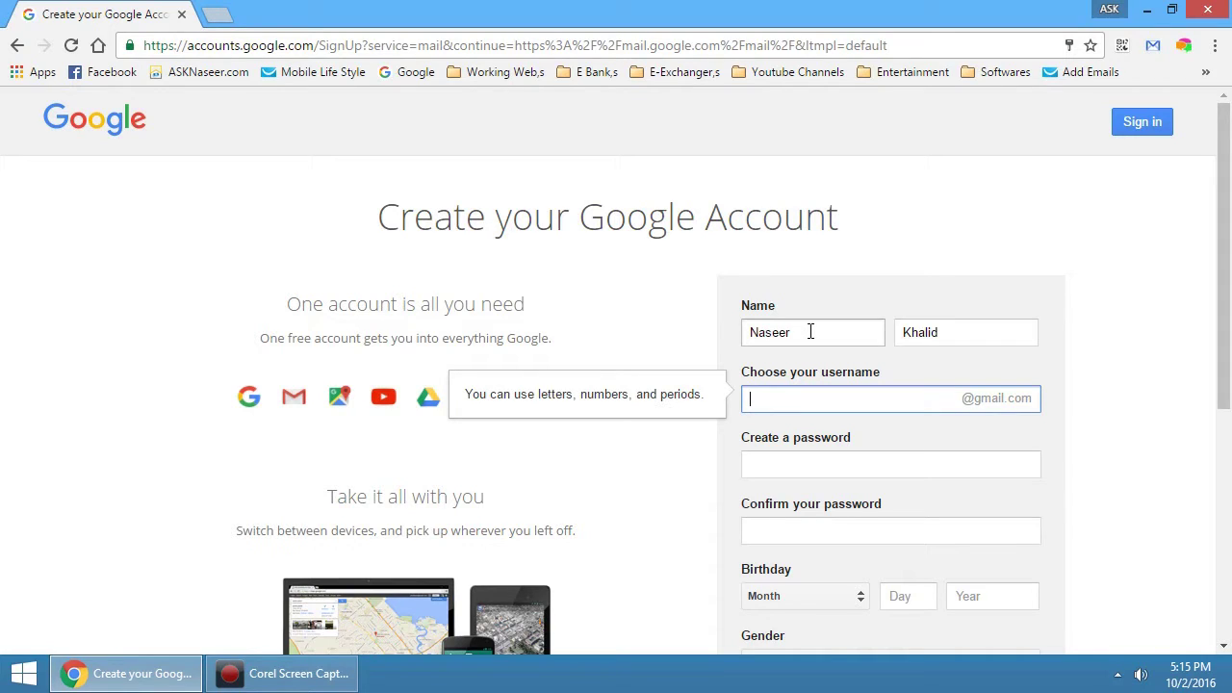
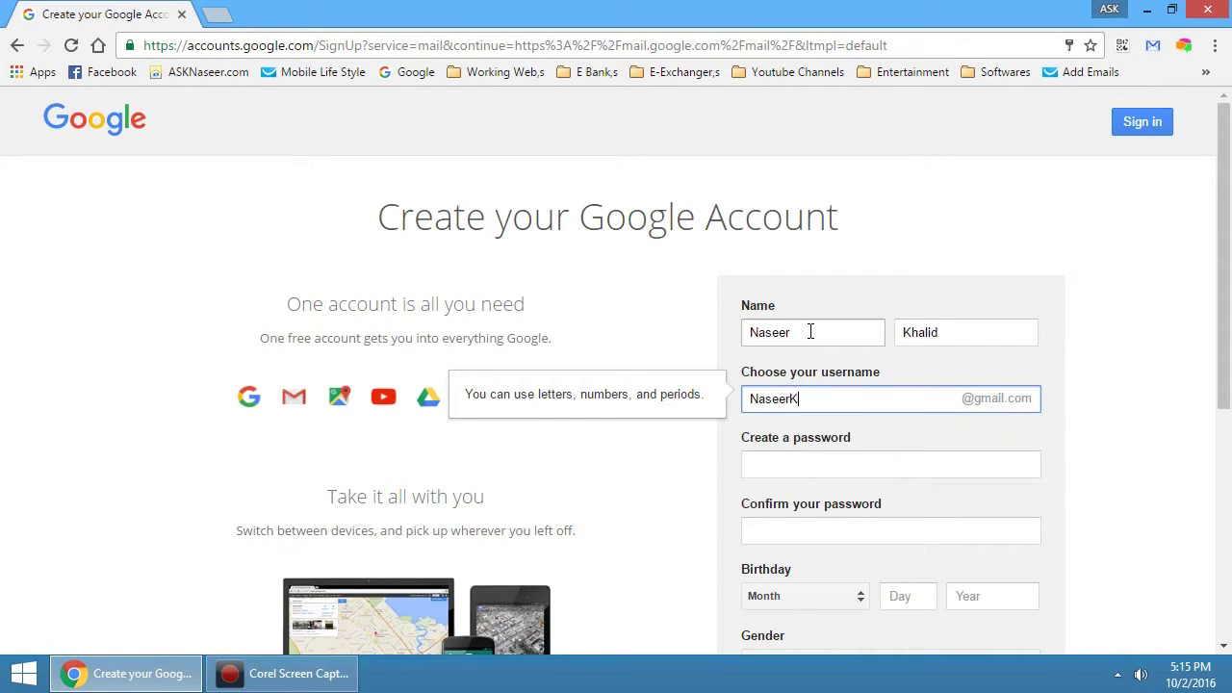
Enter a username, then replace the taken one's trailing digits with 'pk'
{"action": "left_click", "coordinate": [684, 472]}
{"action": "left_click", "coordinate": [877, 401]}
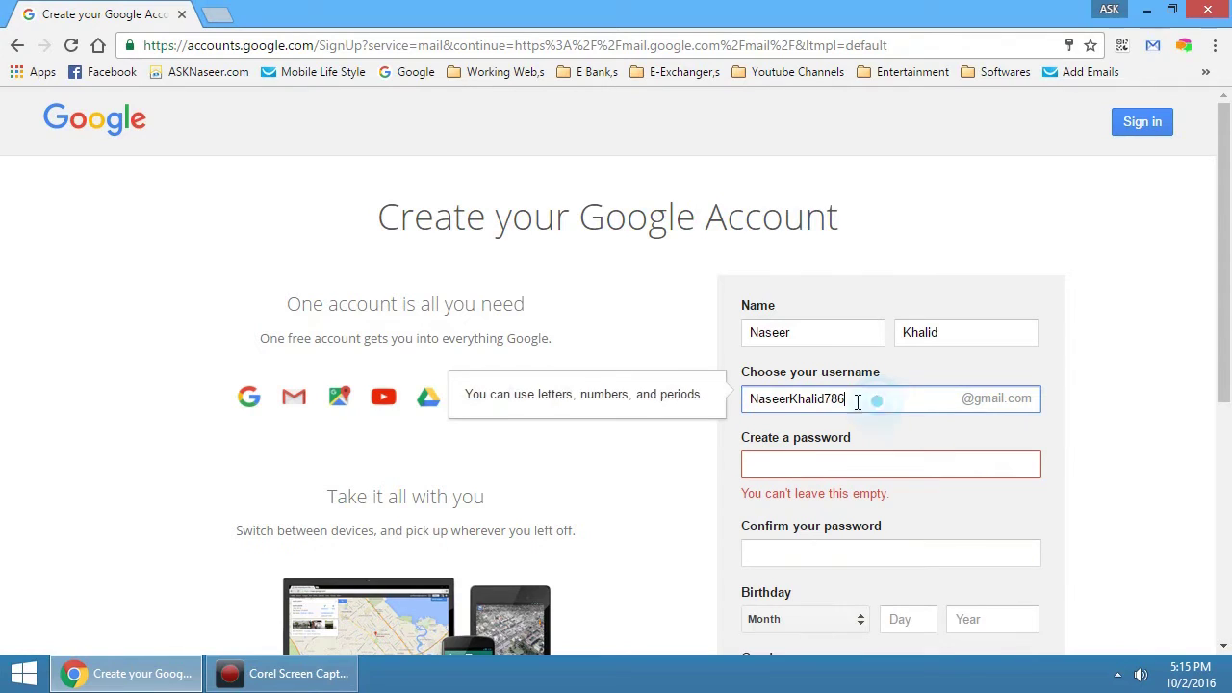
{"action": "left_click", "coordinate": [664, 471]}
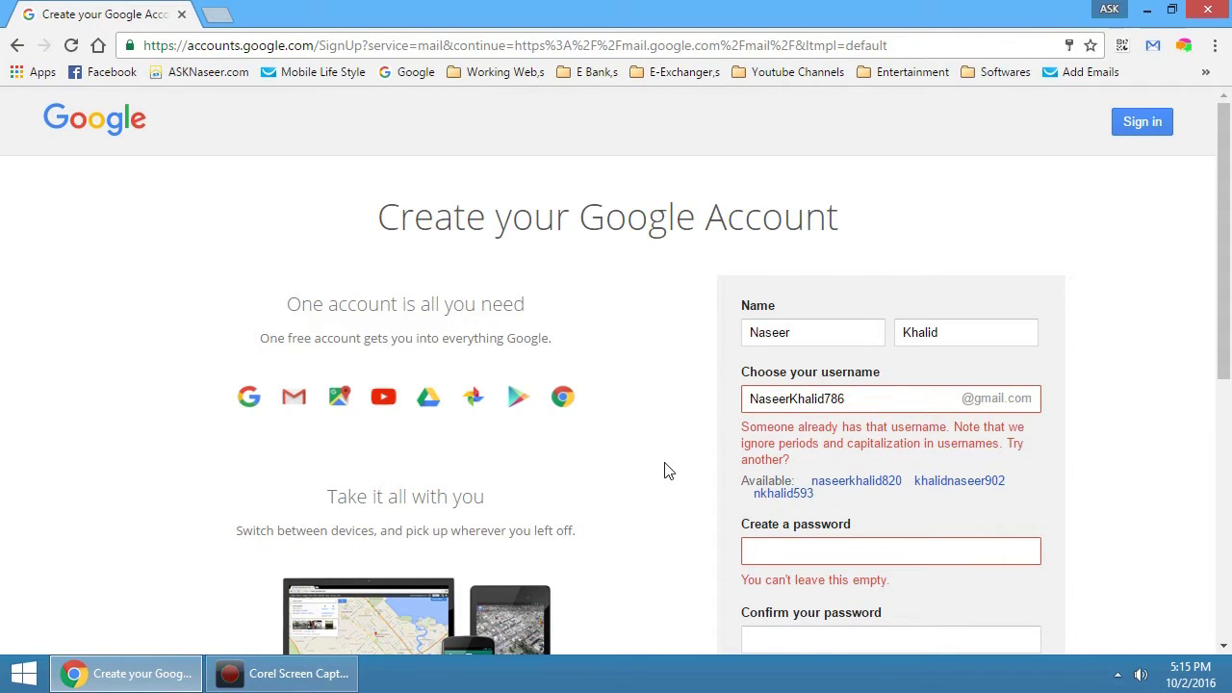
{"action": "left_click", "coordinate": [910, 401]}
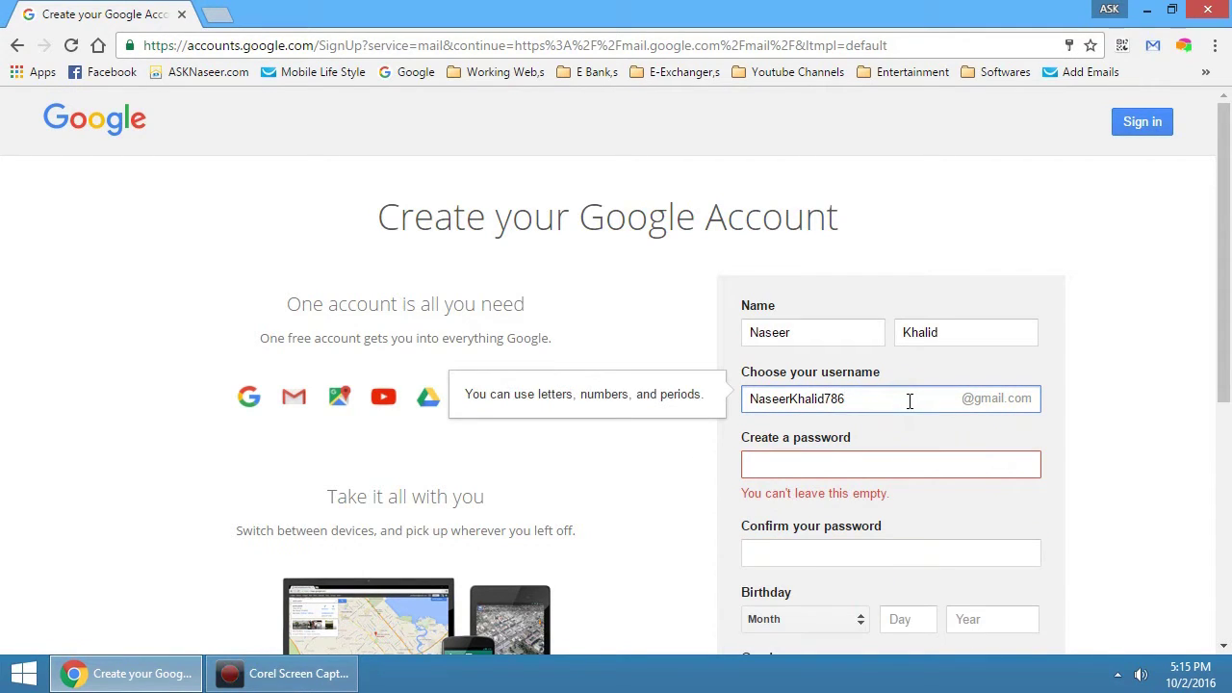
{"action": "key", "text": "BackSpace"}
{"action": "key", "text": "BackSpace"}
{"action": "key", "text": "BackSpace"}
{"action": "type", "text": "pk"}
{"action": "left_click", "coordinate": [712, 477]}
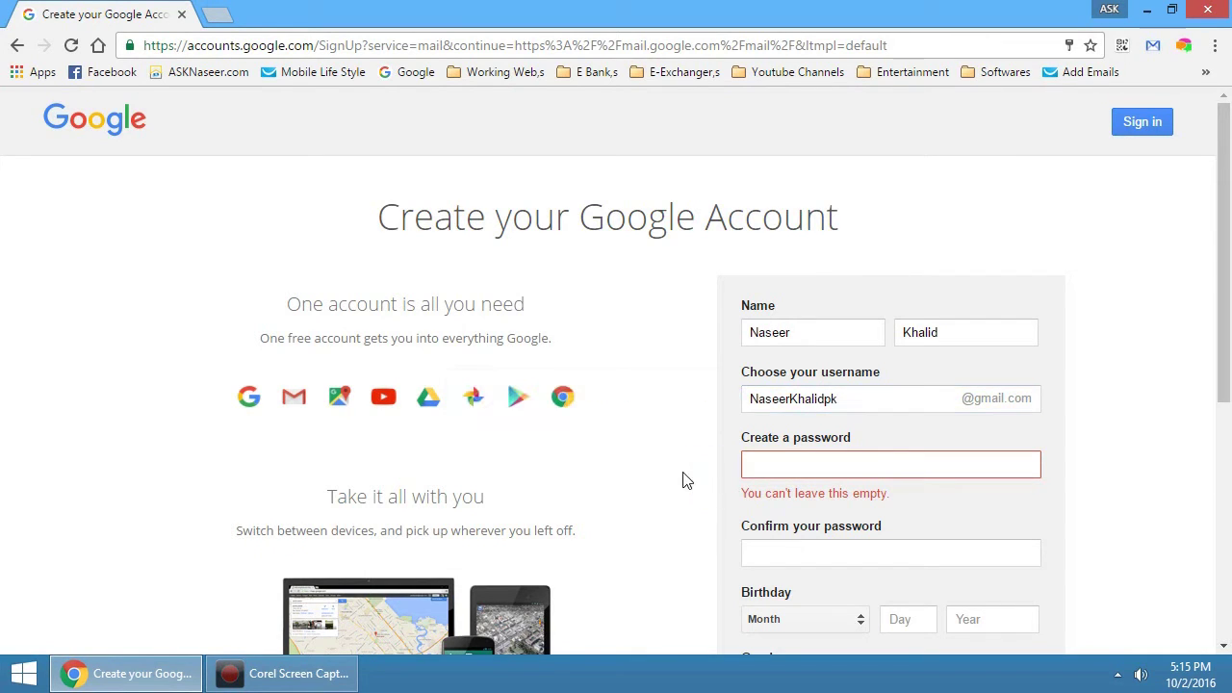
{"action": "left_click", "coordinate": [853, 398]}
{"action": "key", "text": "Tab"}
{"action": "type", "text": "a"}
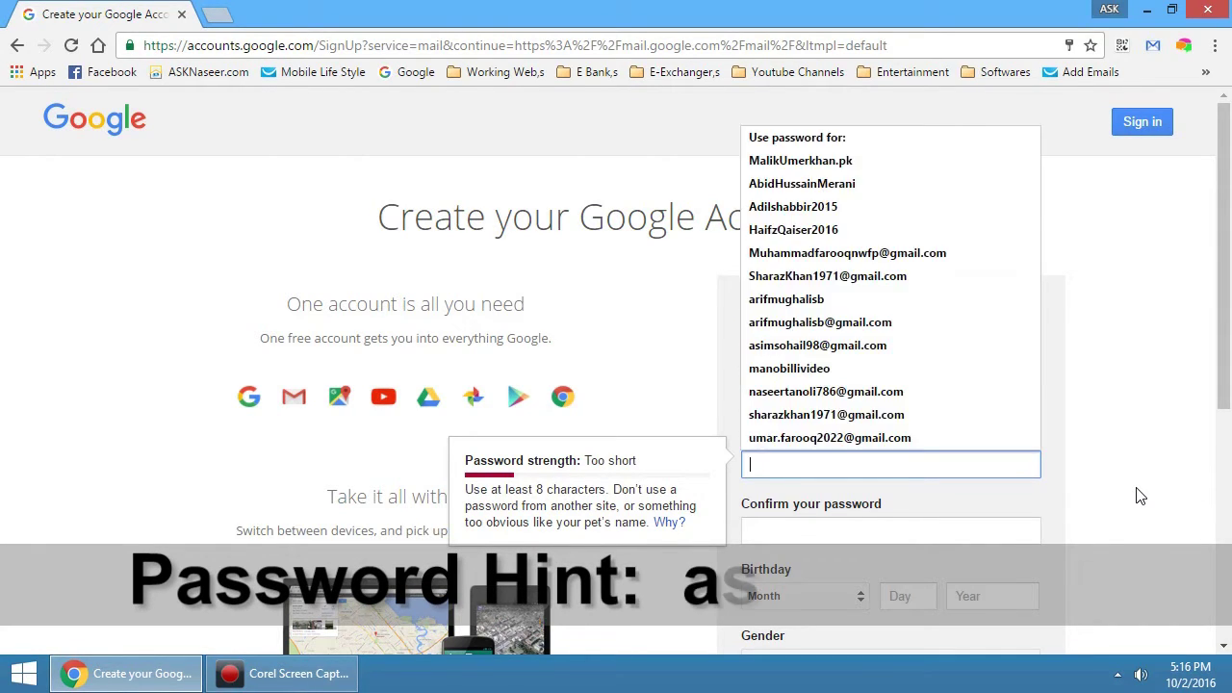
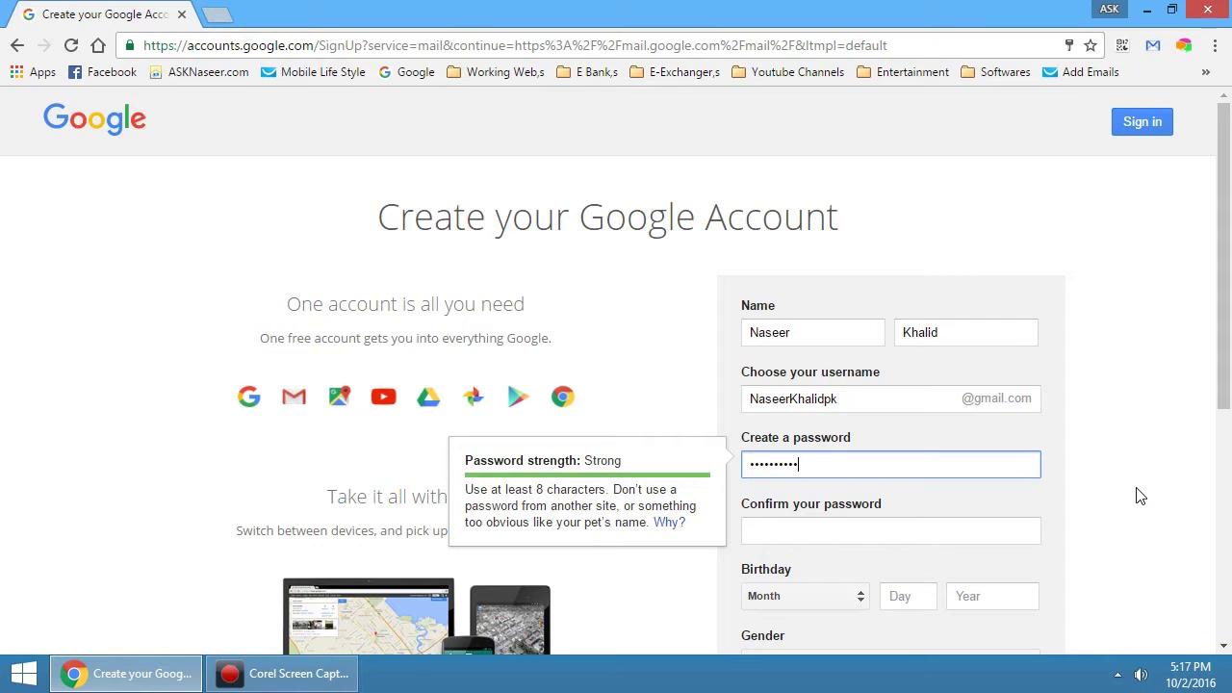
Confirm the password and set the birthday to January 01, 1988
{"action": "left_click", "coordinate": [902, 535]}
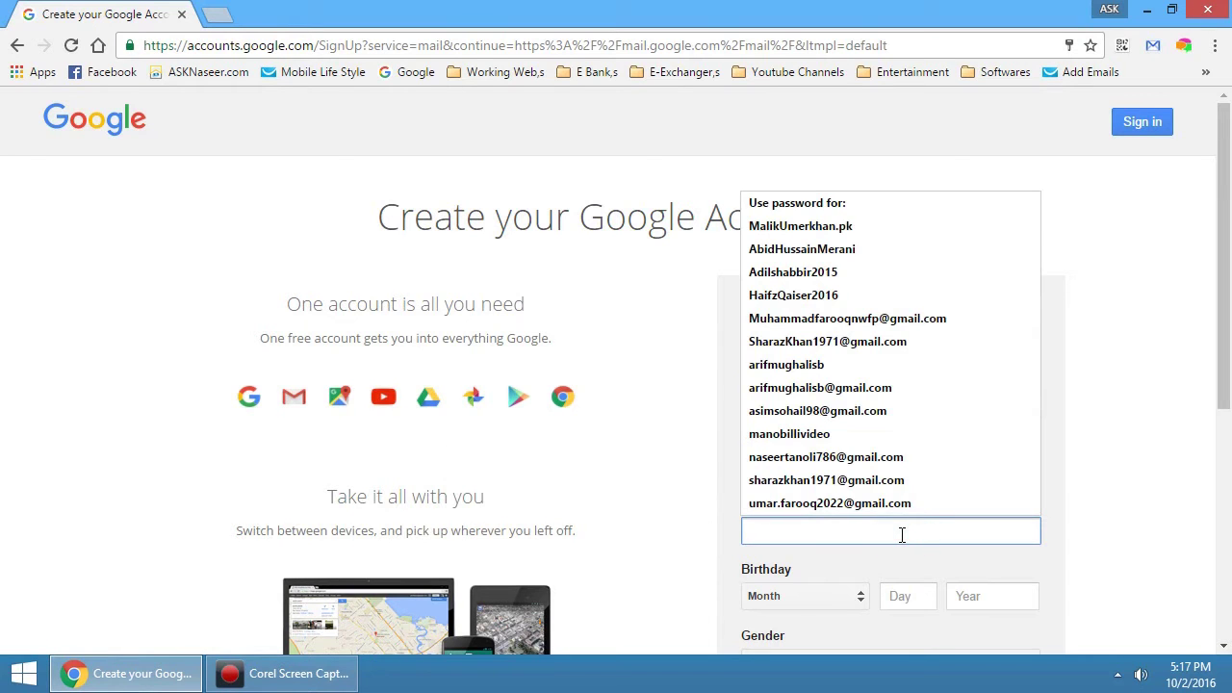
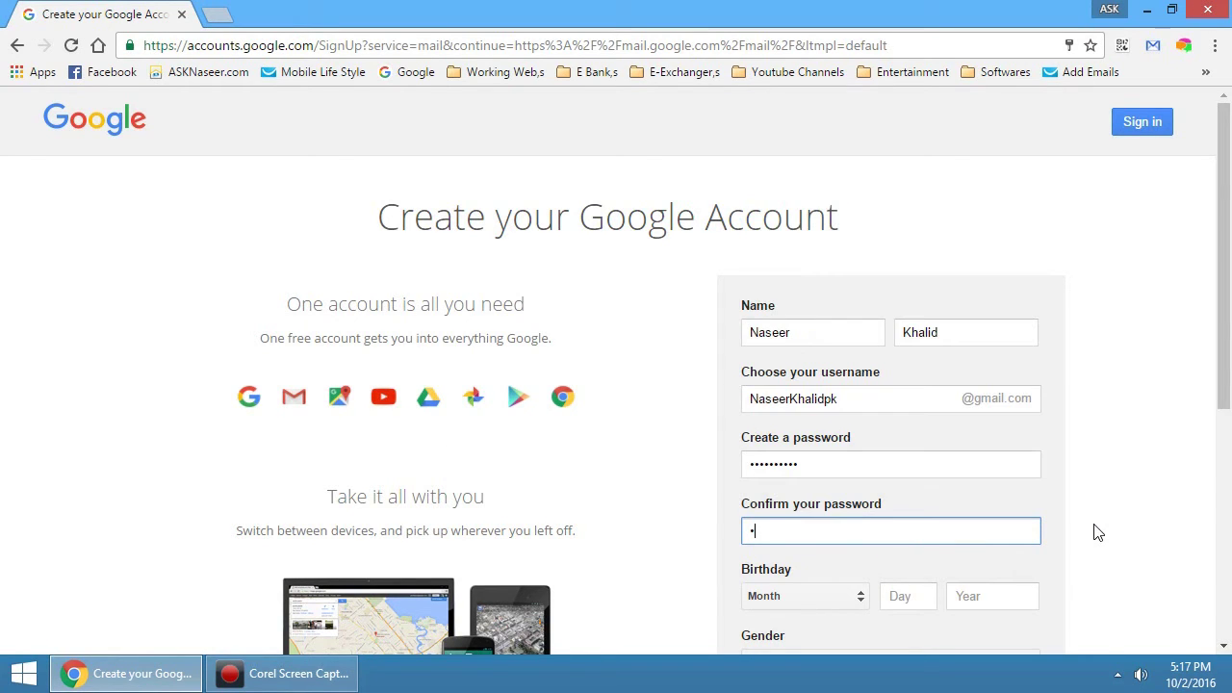
{"action": "scroll", "coordinate": [1093, 510], "scroll_direction": "down", "scroll_amount": 2}
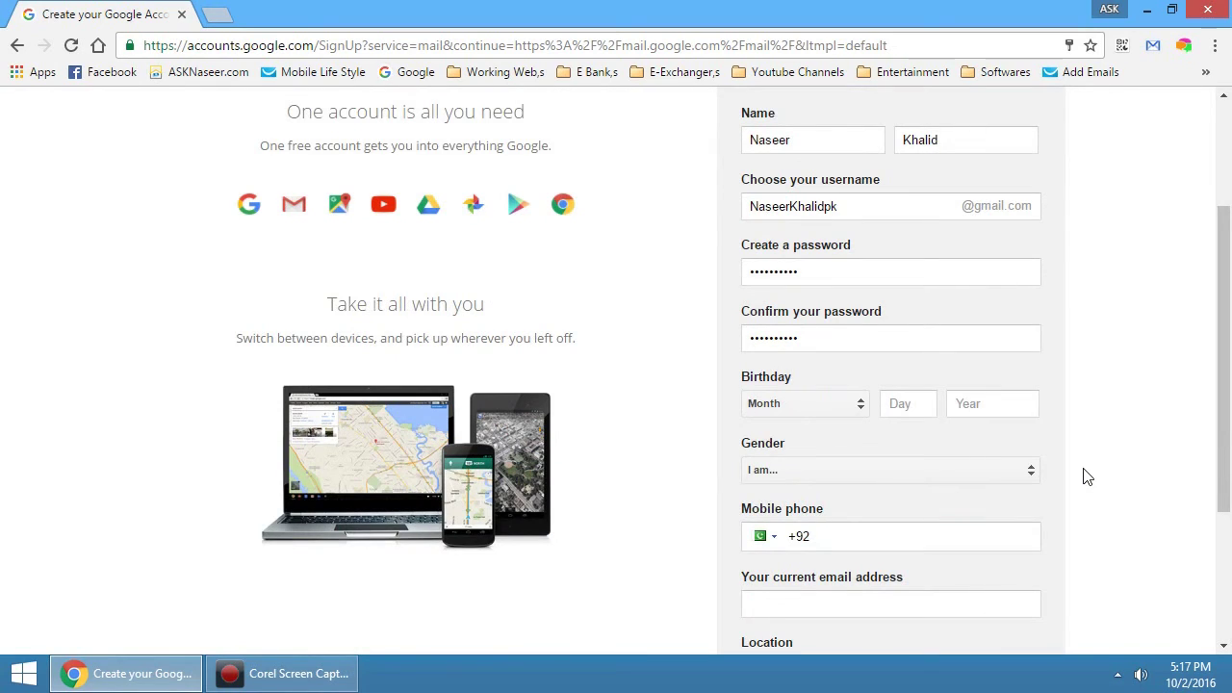
{"action": "left_click", "coordinate": [795, 413]}
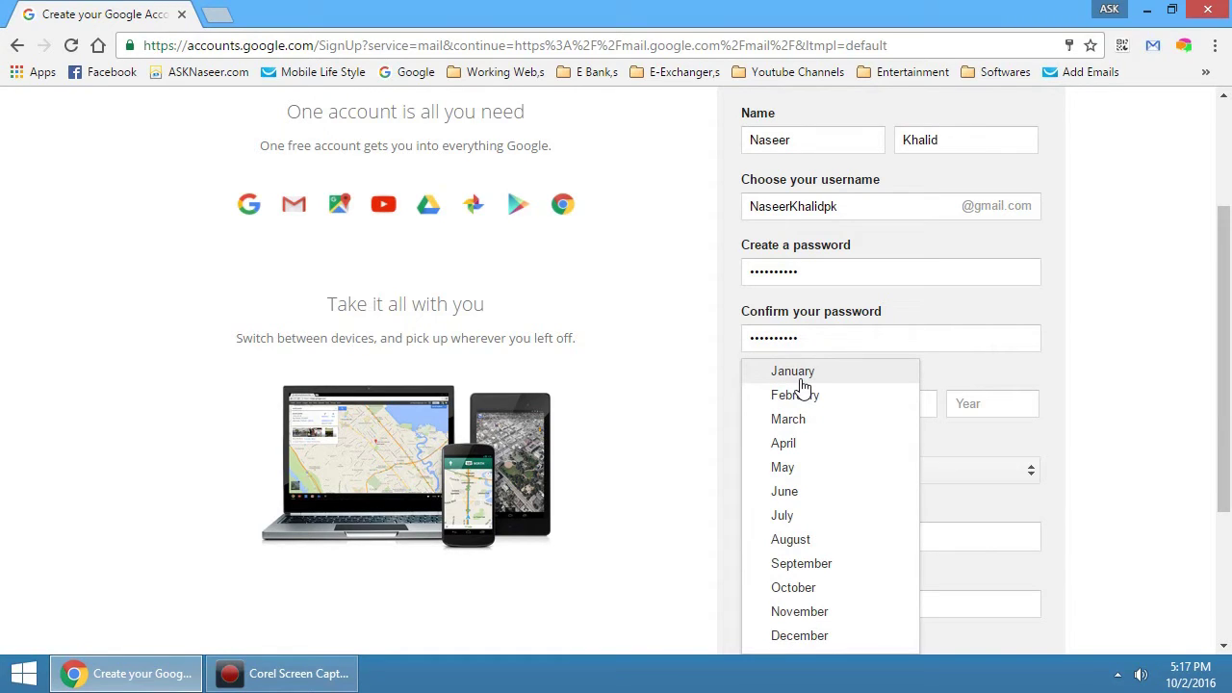
{"action": "left_click", "coordinate": [800, 379]}
{"action": "left_click", "coordinate": [908, 411]}
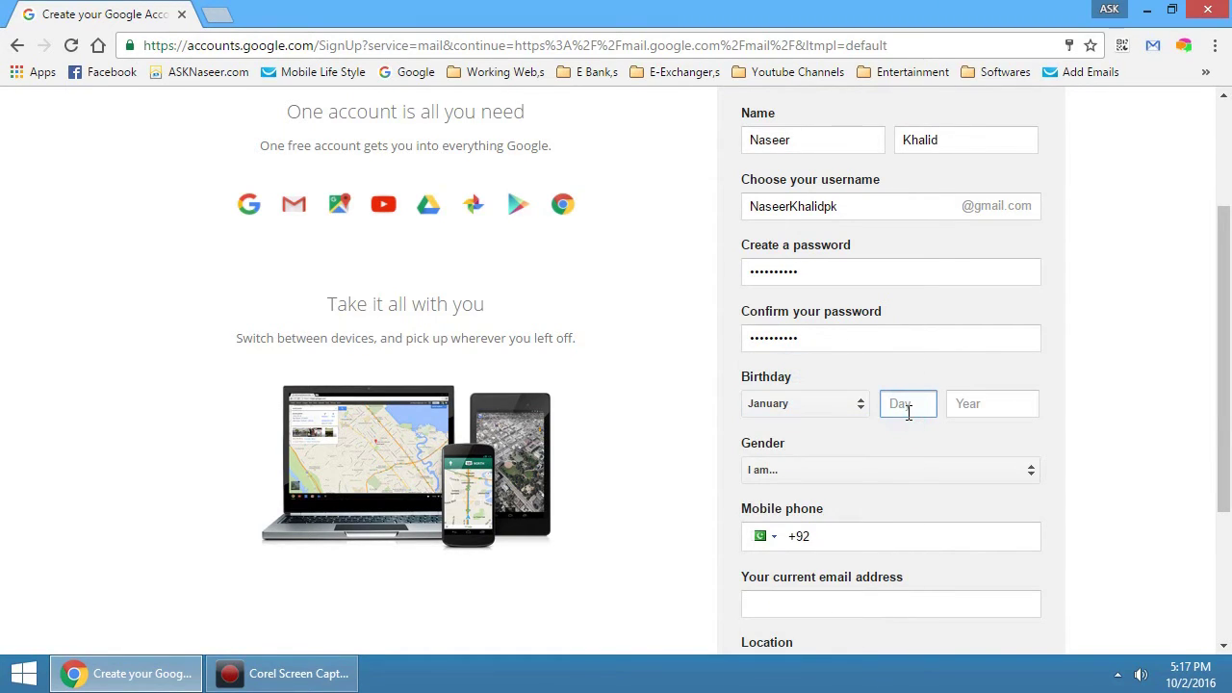
{"action": "left_click", "coordinate": [908, 412]}
{"action": "left_click", "coordinate": [901, 430]}
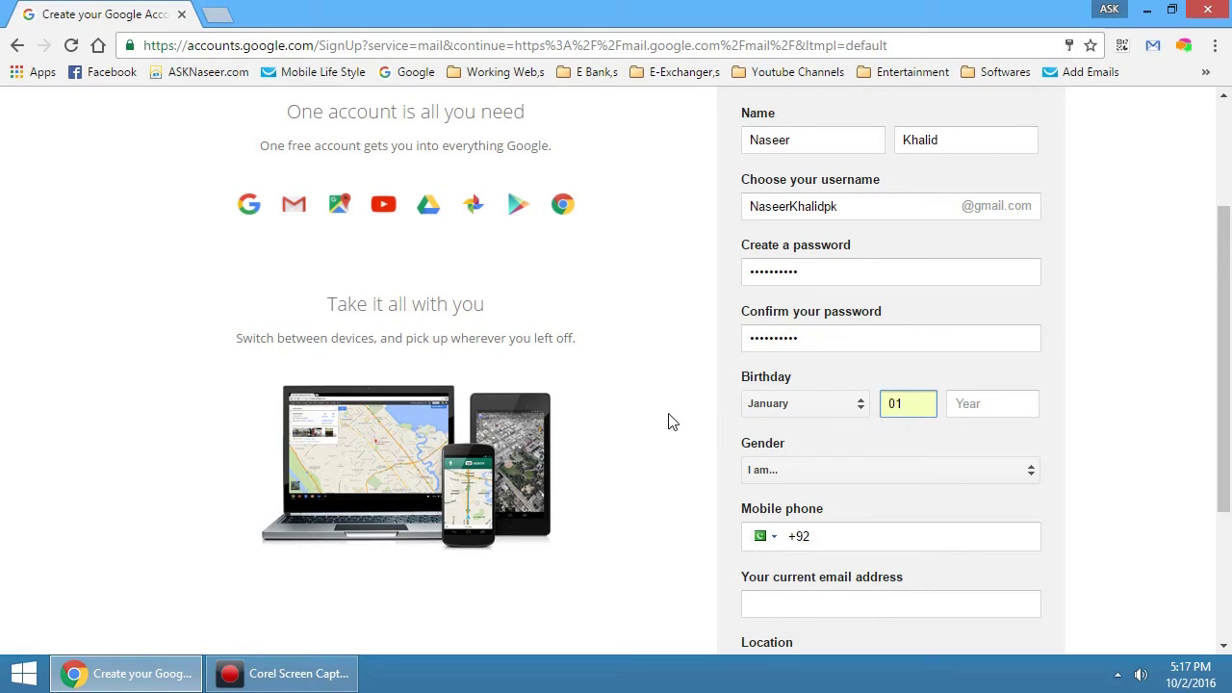
{"action": "left_click", "coordinate": [1020, 406]}
{"action": "type", "text": "1"}
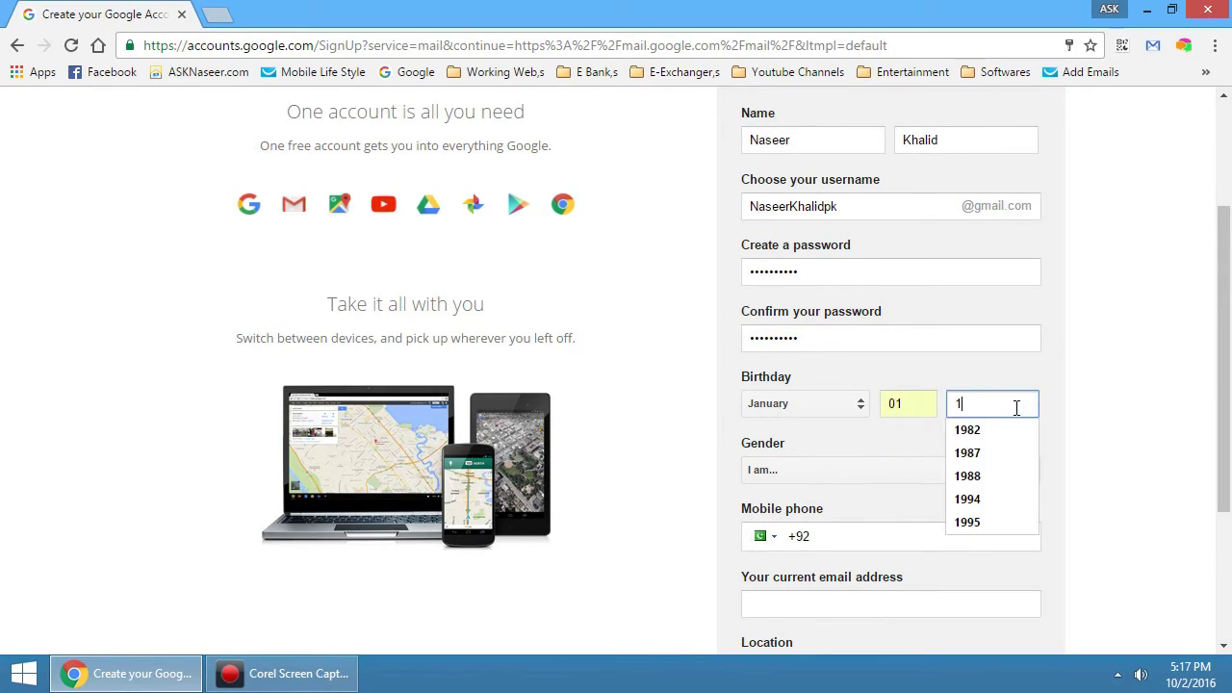
{"action": "type", "text": "988"}
{"action": "left_click", "coordinate": [1092, 380]}
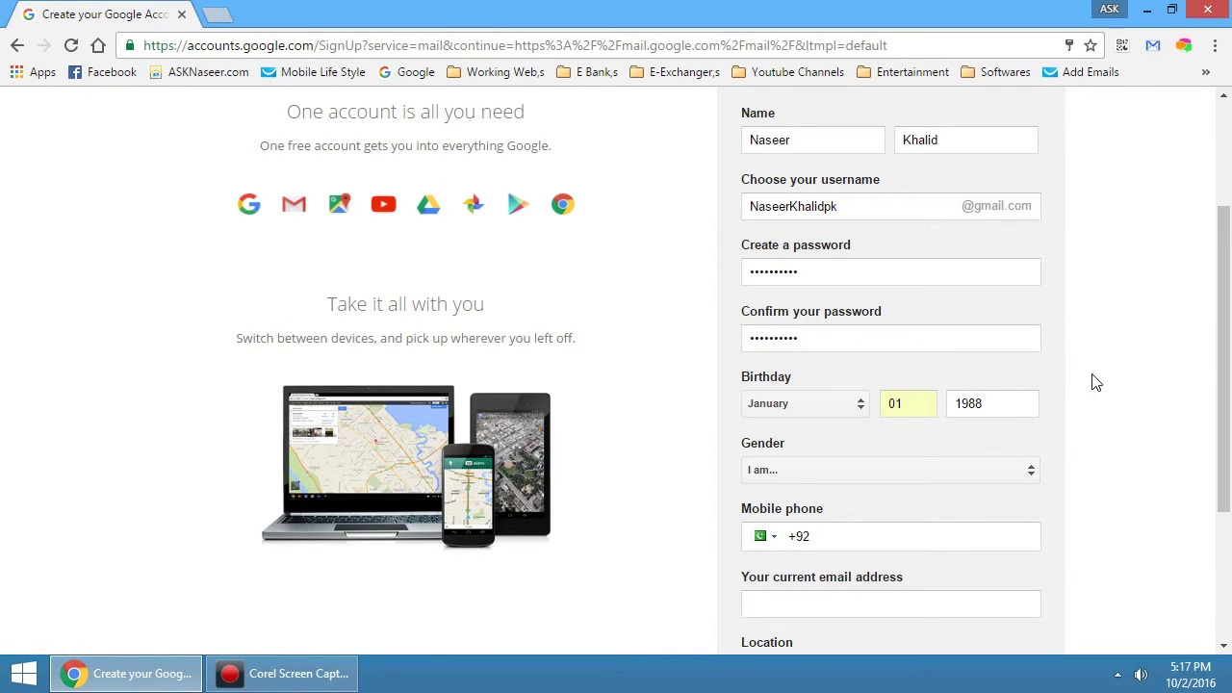
Set the gender to Male
{"action": "left_click", "coordinate": [943, 482]}
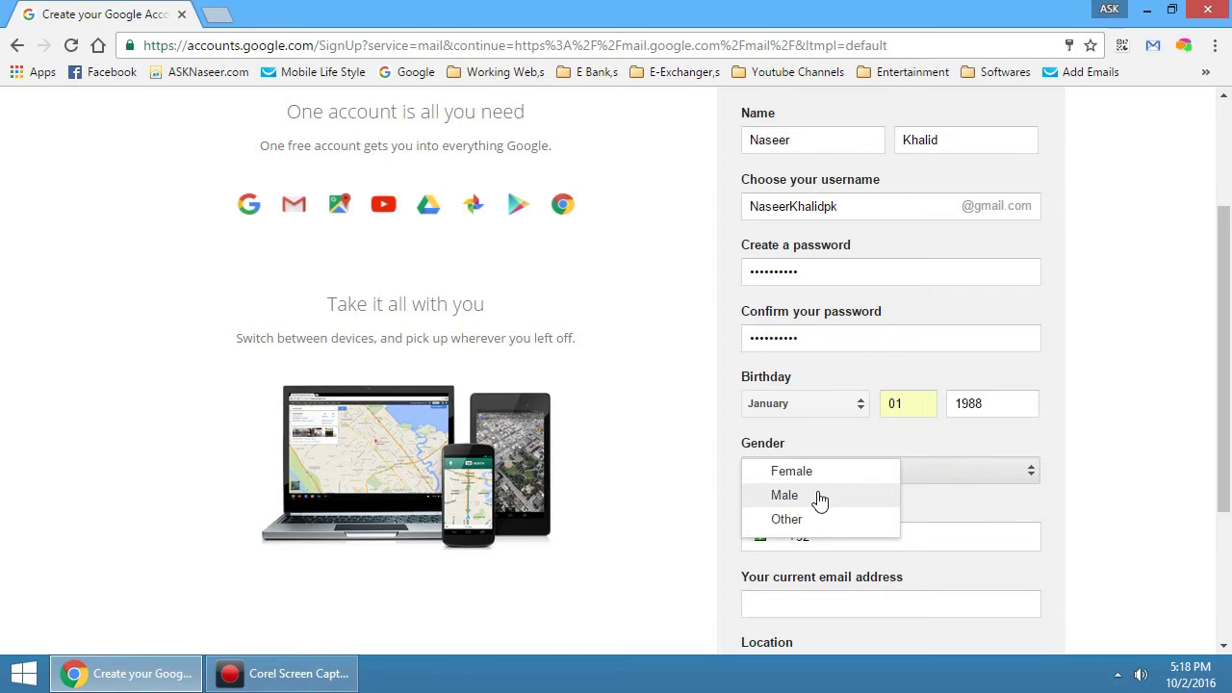
{"action": "left_click", "coordinate": [818, 497]}
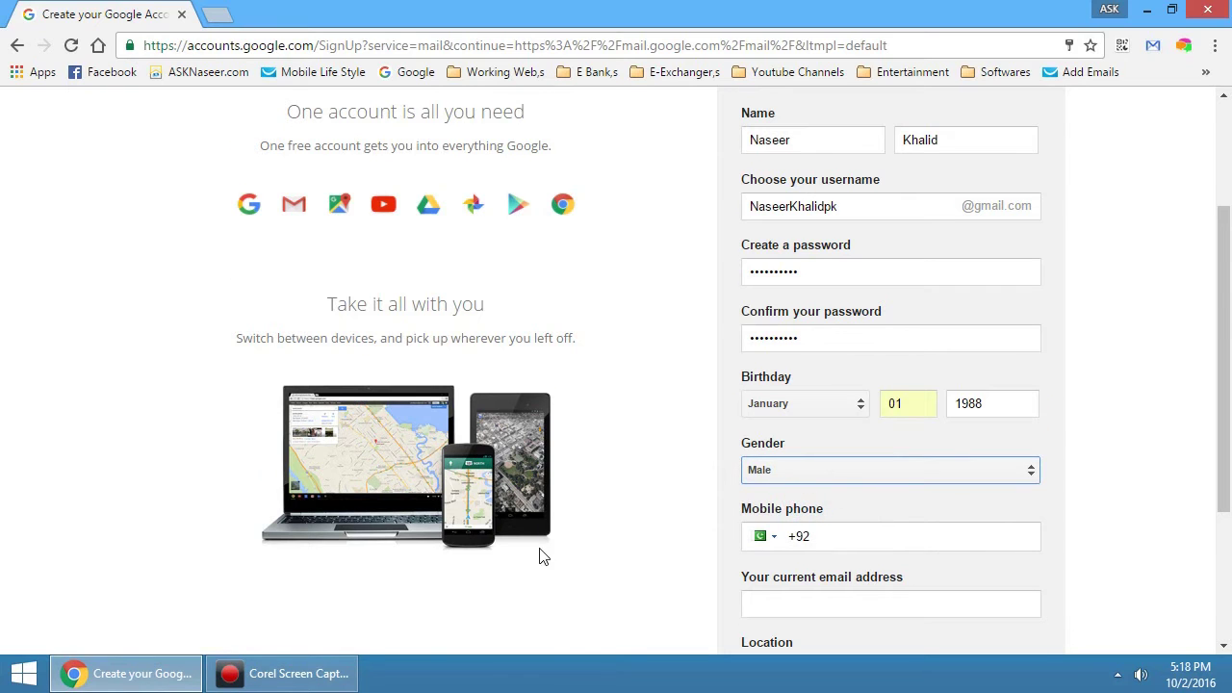
{"action": "scroll", "coordinate": [568, 541], "scroll_direction": "down", "scroll_amount": 2}
{"action": "left_click", "coordinate": [883, 350]}
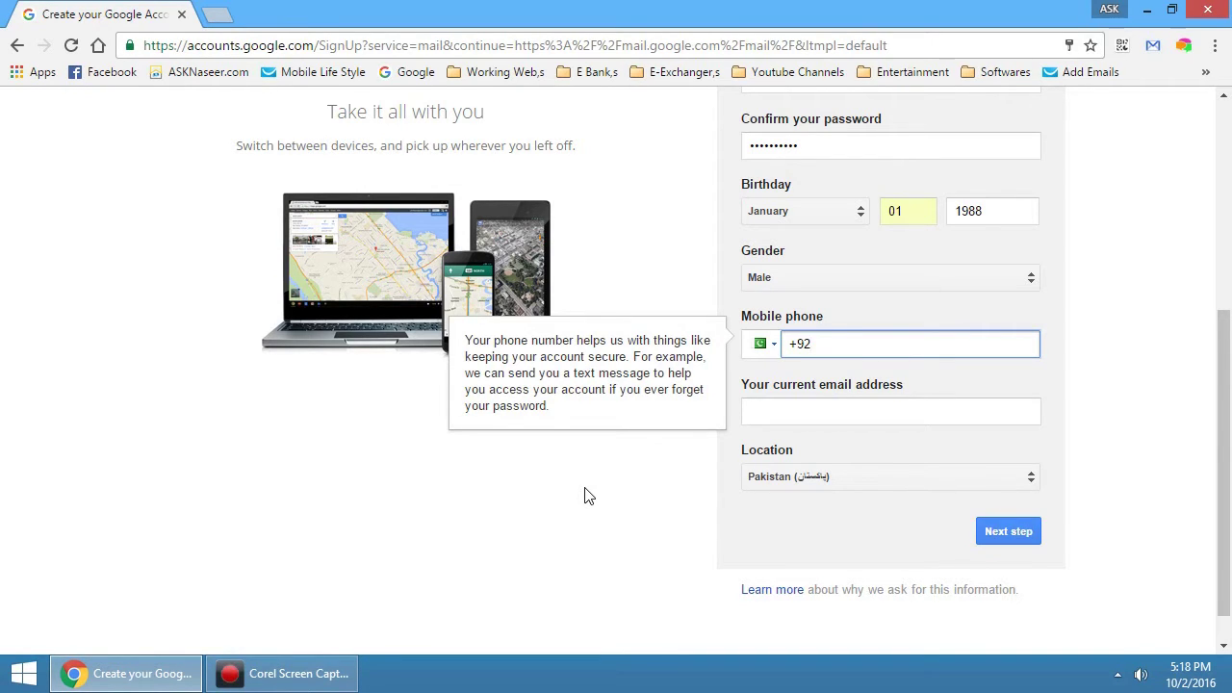
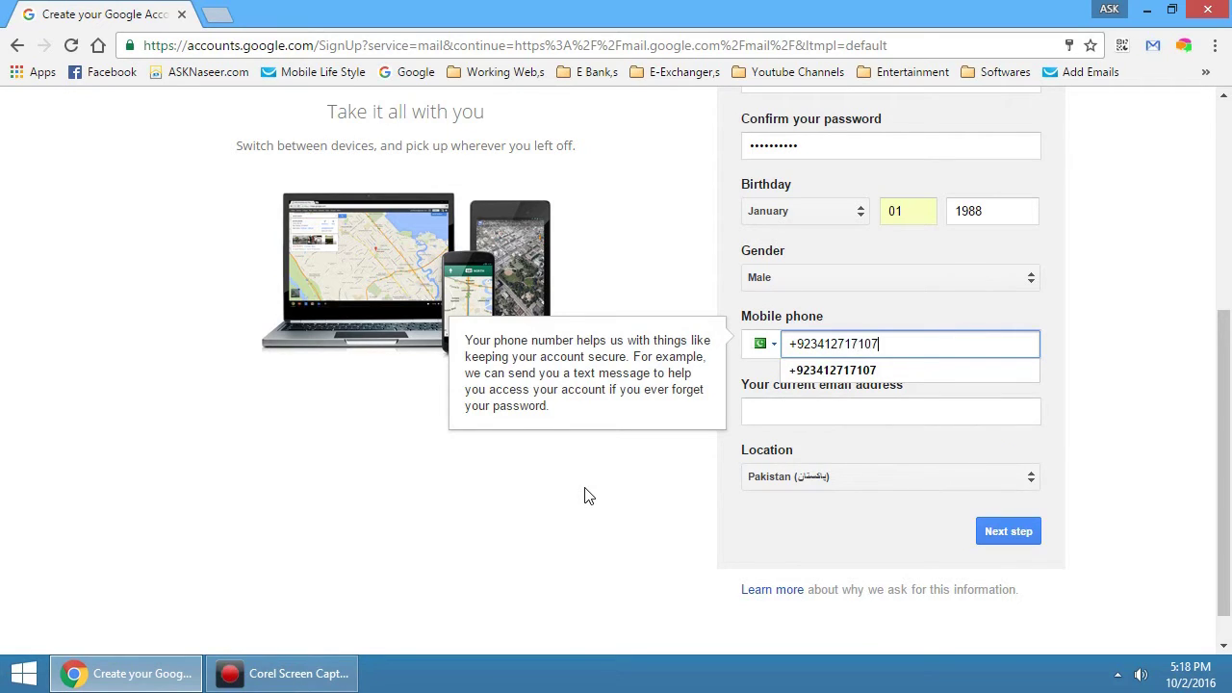
Enter the rest of the mobile phone number after the +92 prefix
{"action": "left_click", "coordinate": [585, 489]}
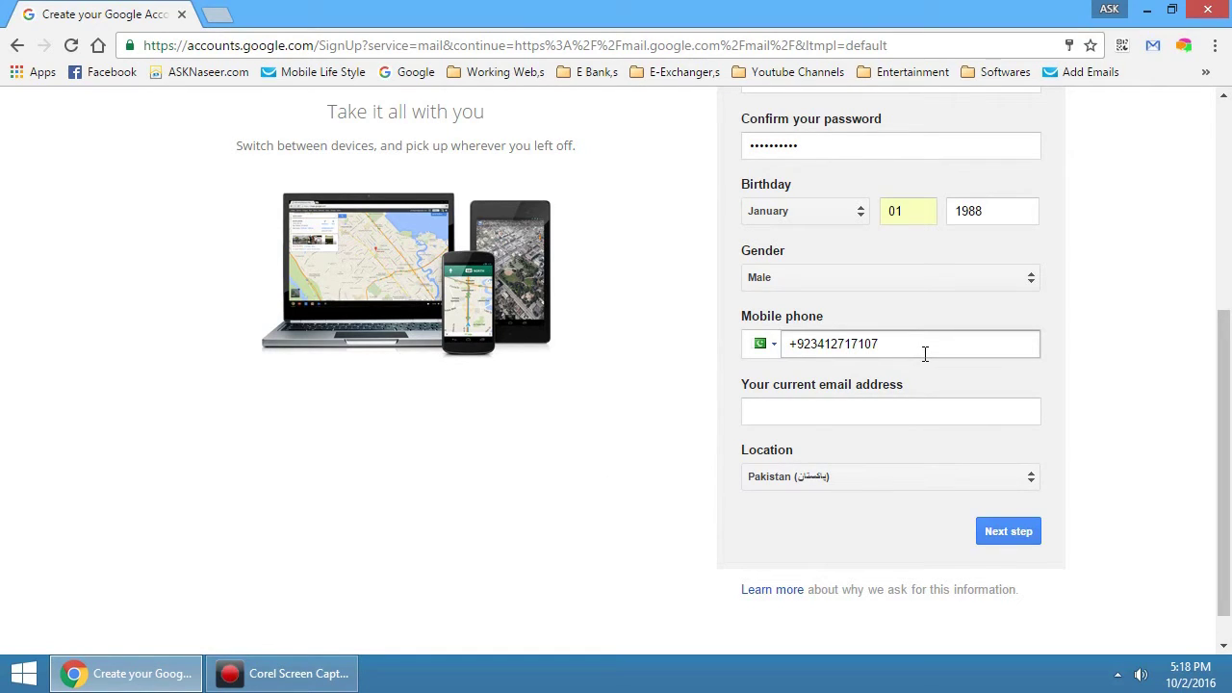
{"action": "left_click", "coordinate": [803, 413]}
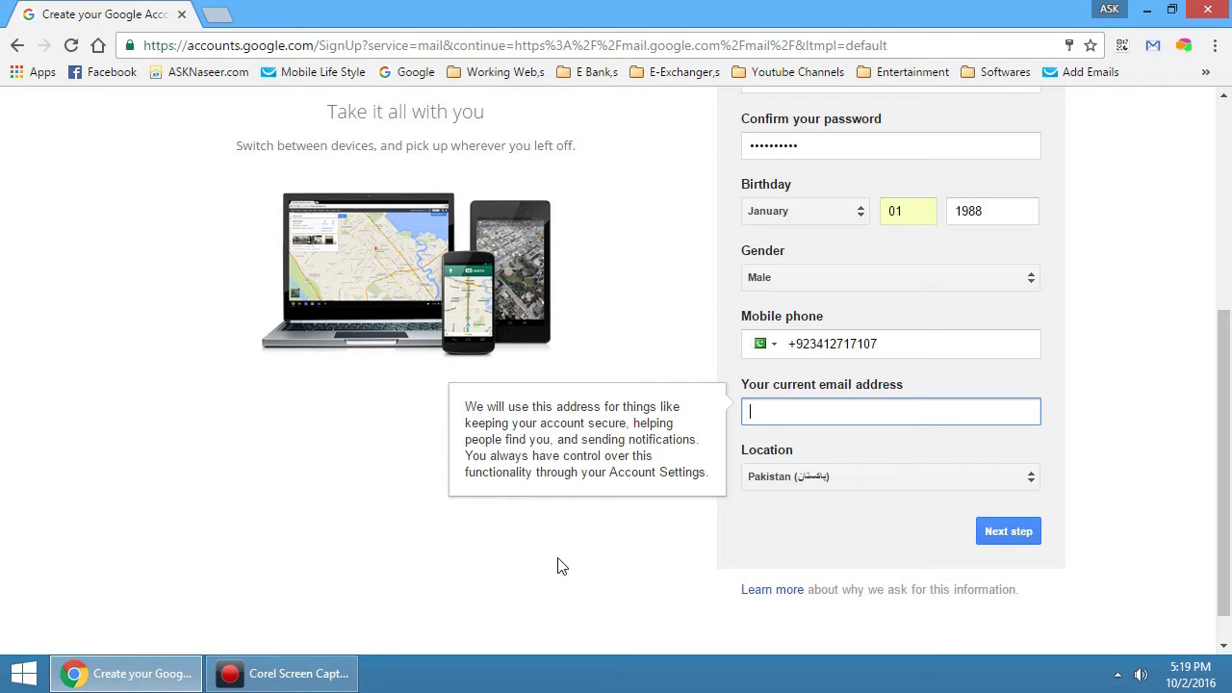
Fill in the current email address from Chrome's saved autofill suggestion
{"action": "type", "text": "N"}
{"action": "key", "text": "Down"}
{"action": "key", "text": "Return"}
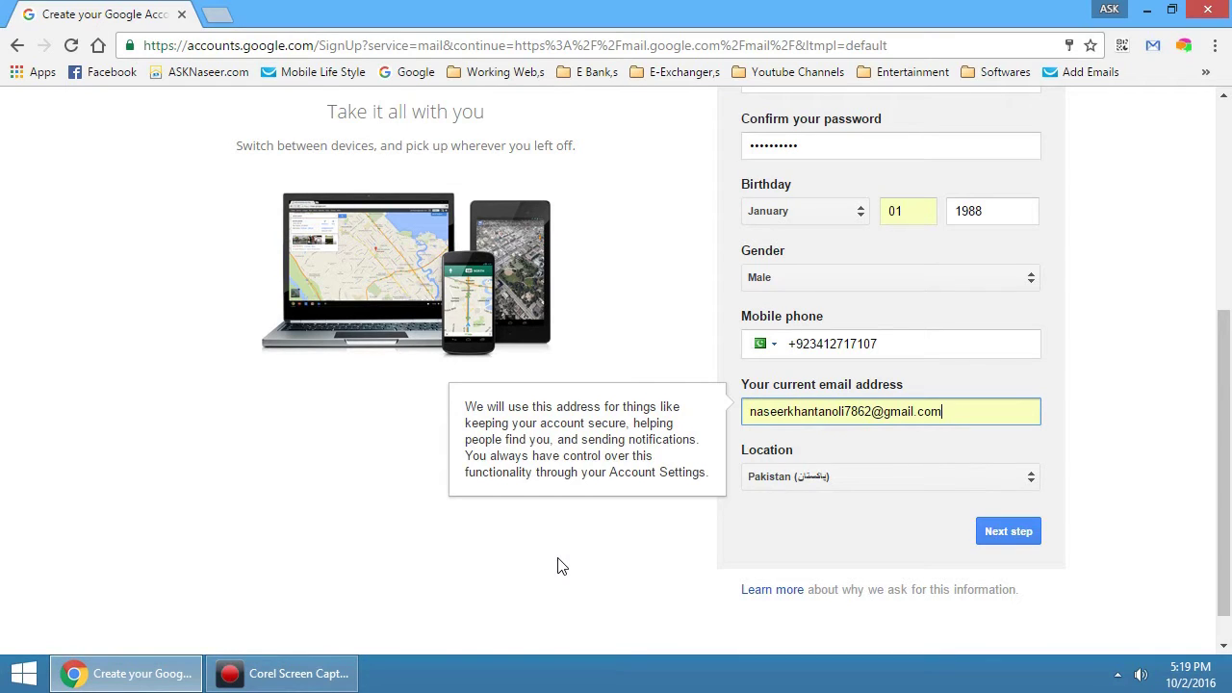
{"action": "left_click", "coordinate": [558, 566]}
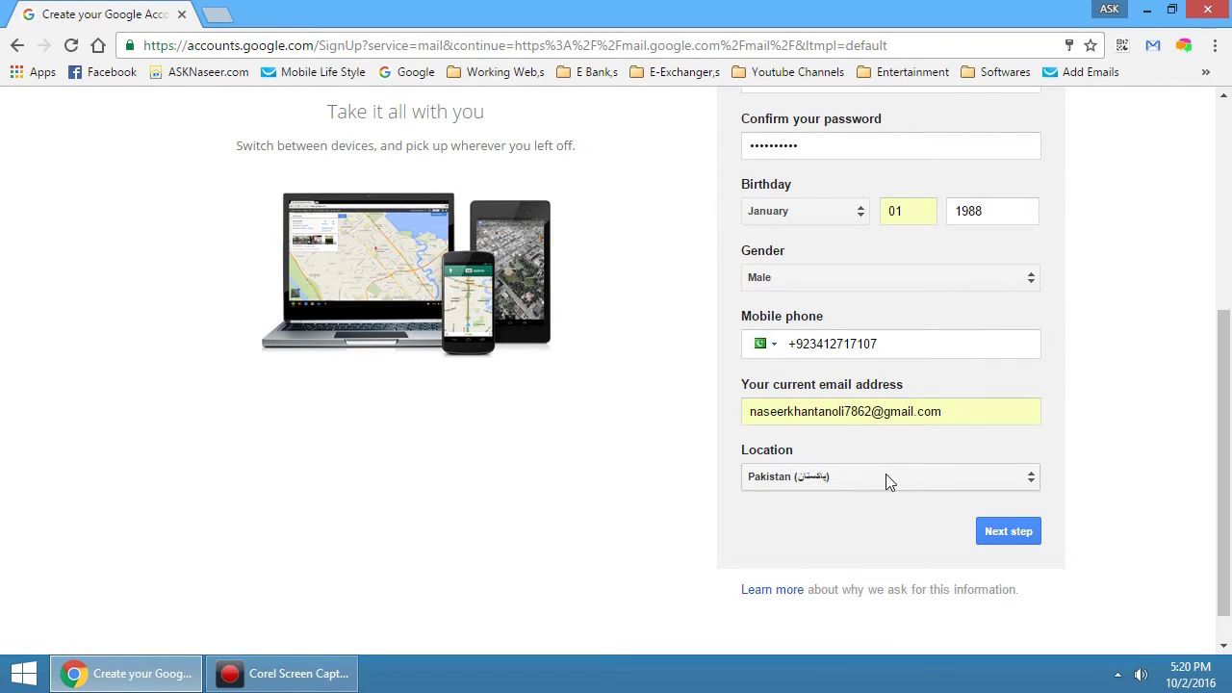
Submit the form, scroll through the Privacy and Terms, and agree to them
{"action": "left_click", "coordinate": [1007, 530]}
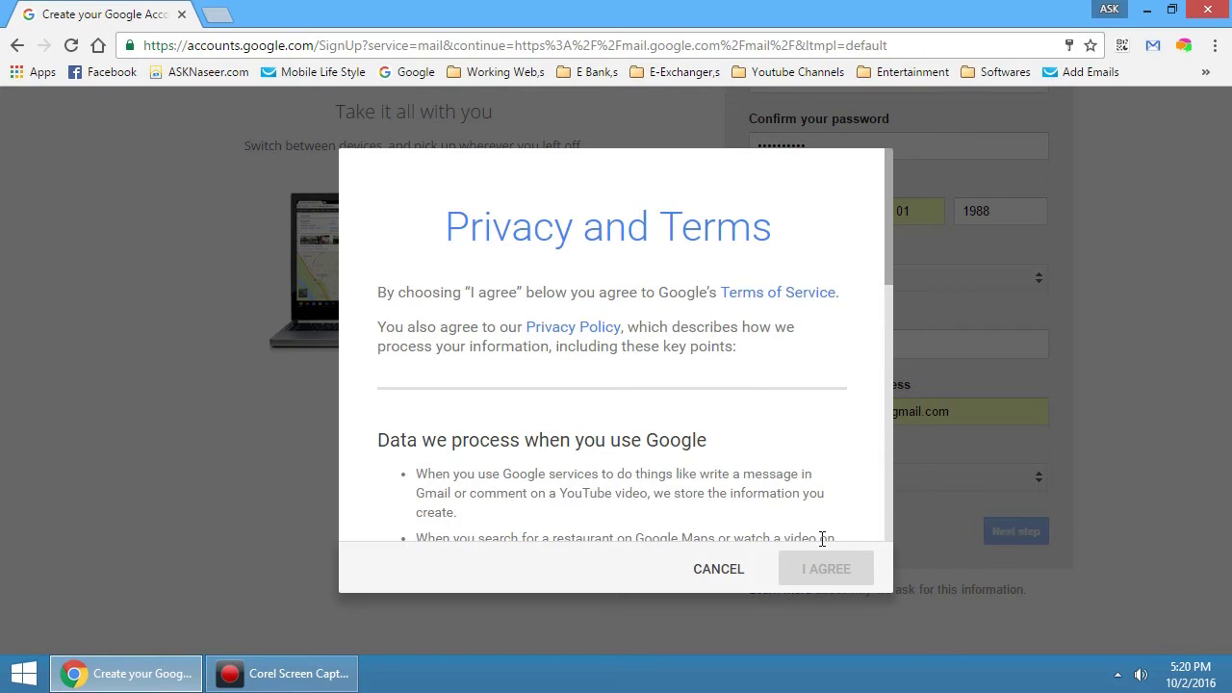
{"action": "left_click_drag", "start_coordinate": [887, 270], "coordinate": [892, 533]}
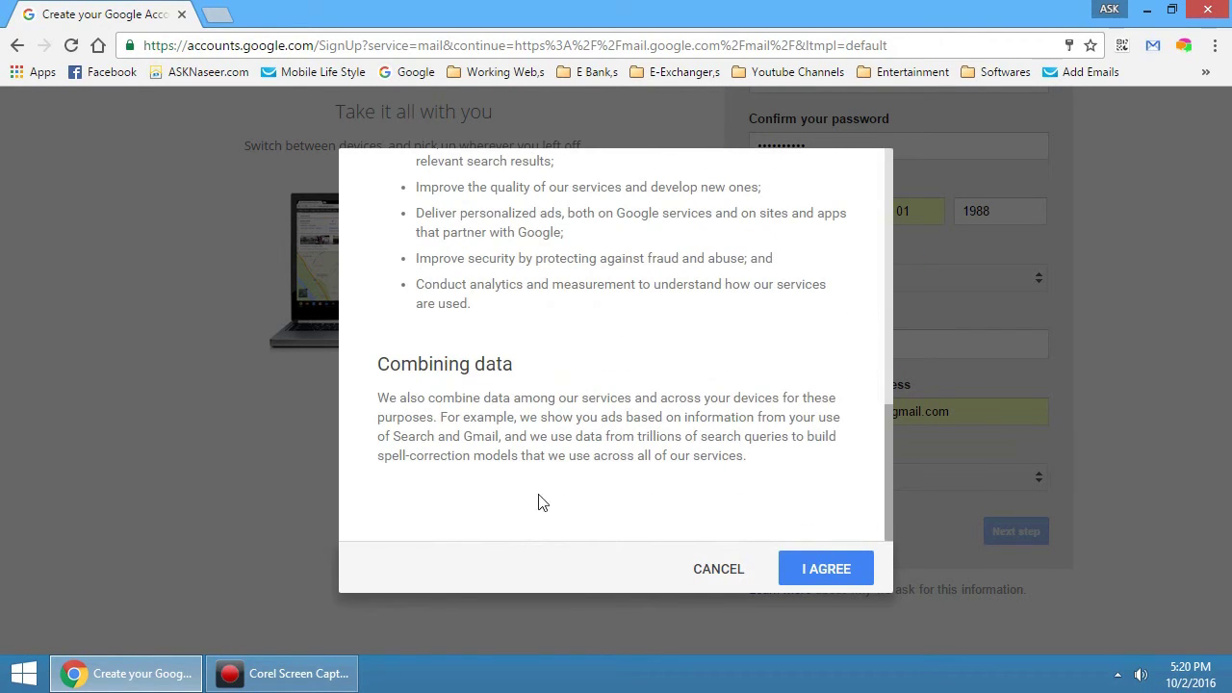
{"action": "left_click", "coordinate": [792, 568]}
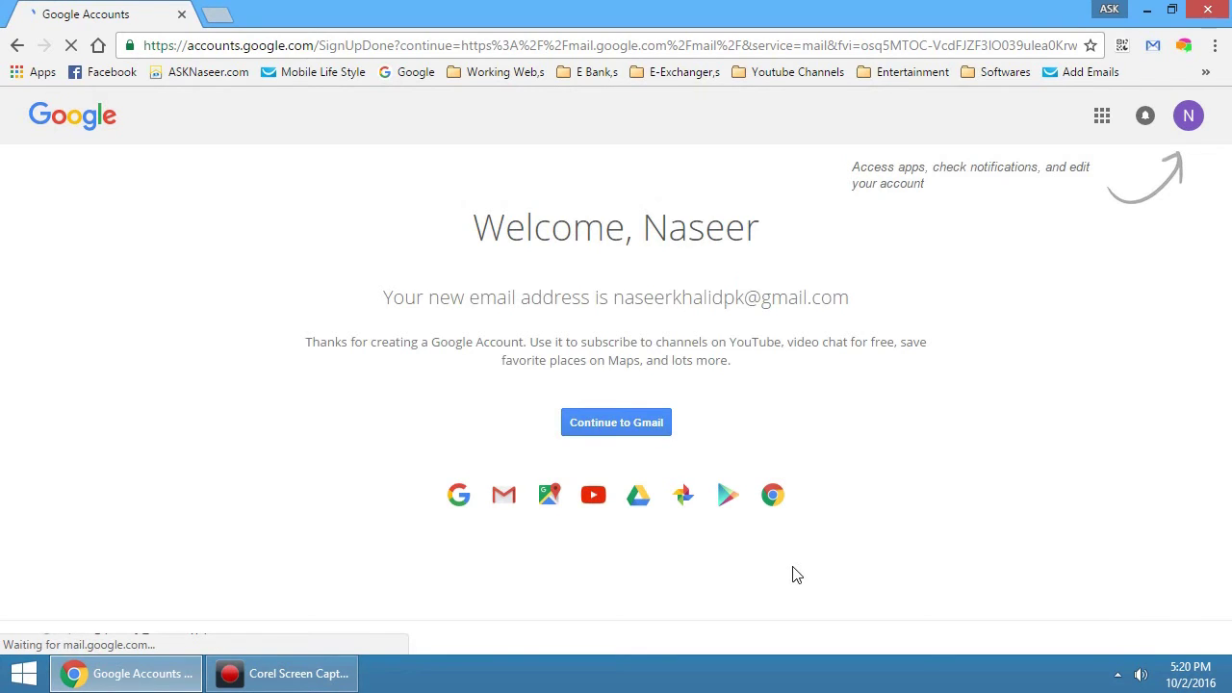
Copy the new Gmail address from the welcome page and continue to Gmail
{"action": "left_click_drag", "start_coordinate": [613, 301], "coordinate": [861, 285]}
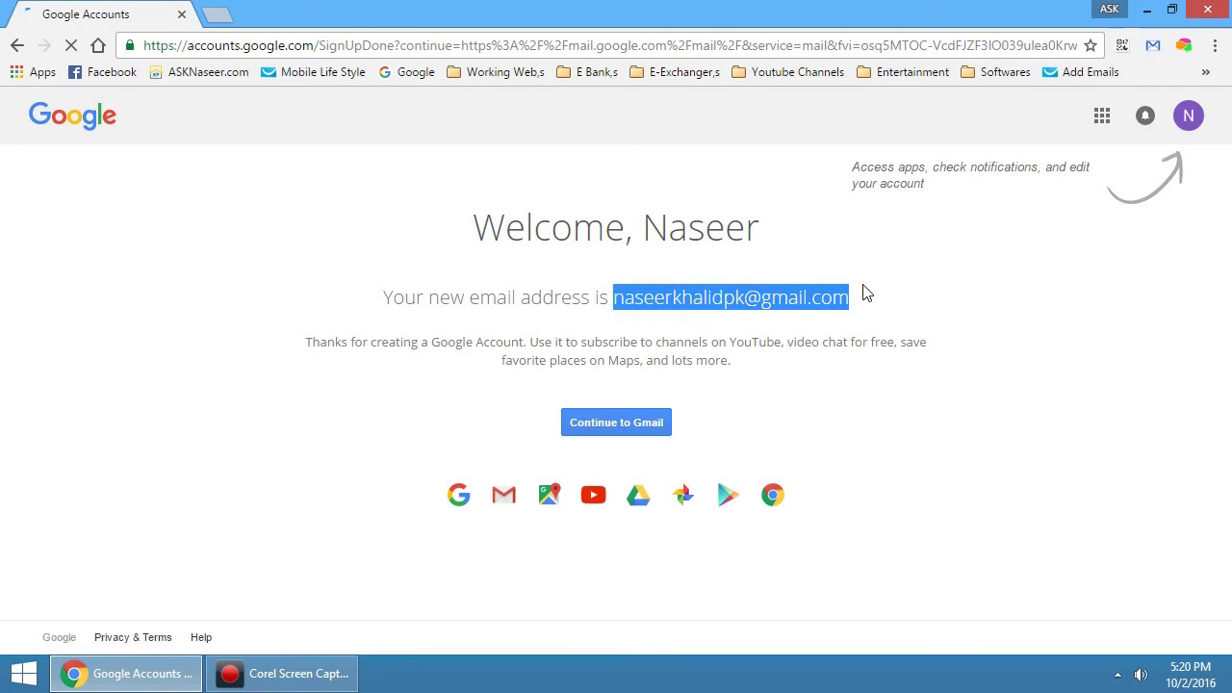
{"action": "right_click", "coordinate": [735, 302]}
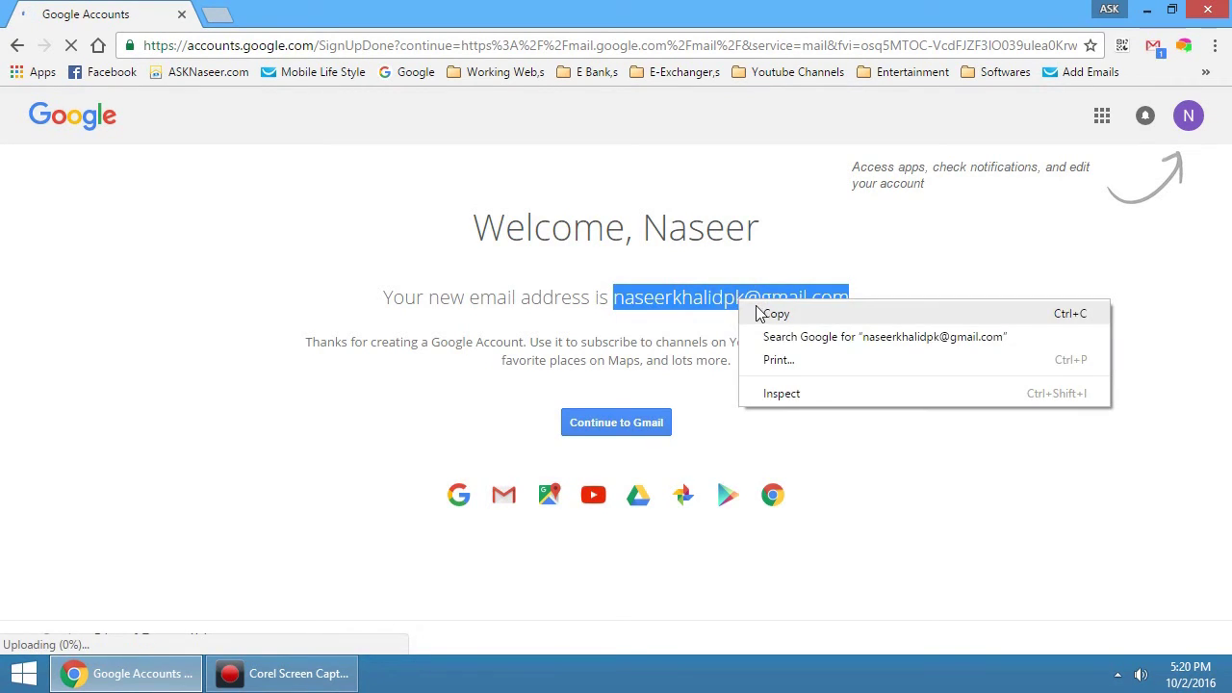
{"action": "left_click", "coordinate": [816, 316]}
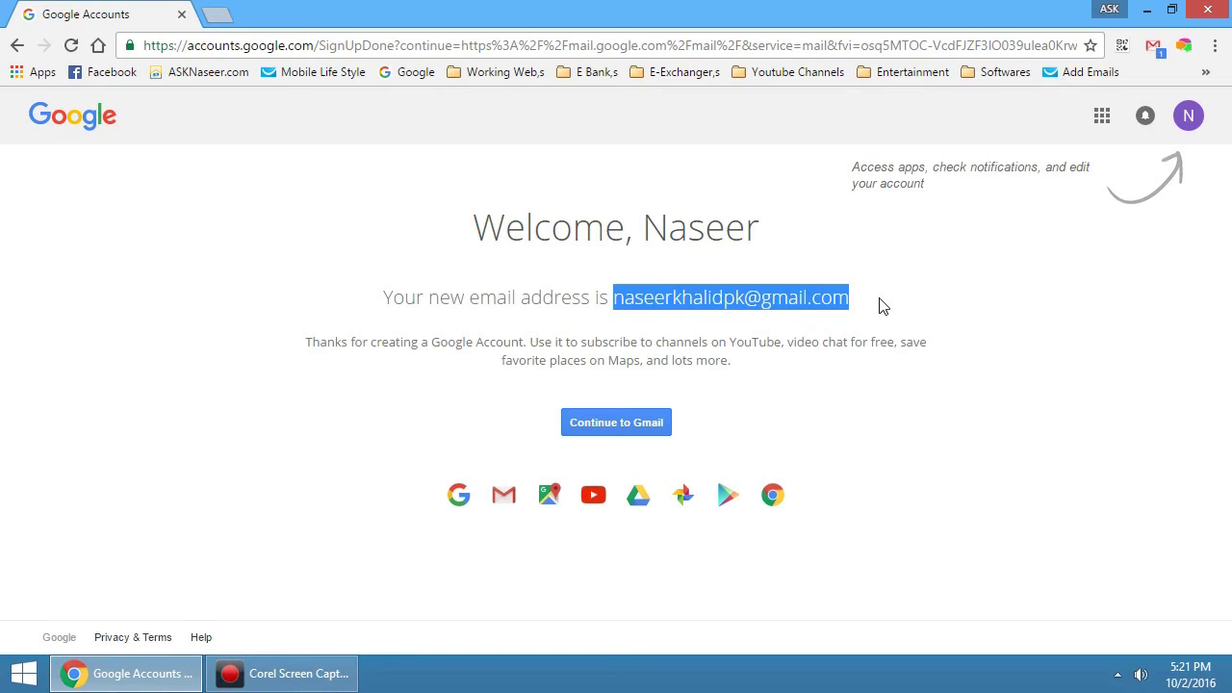
{"action": "left_click", "coordinate": [595, 425]}
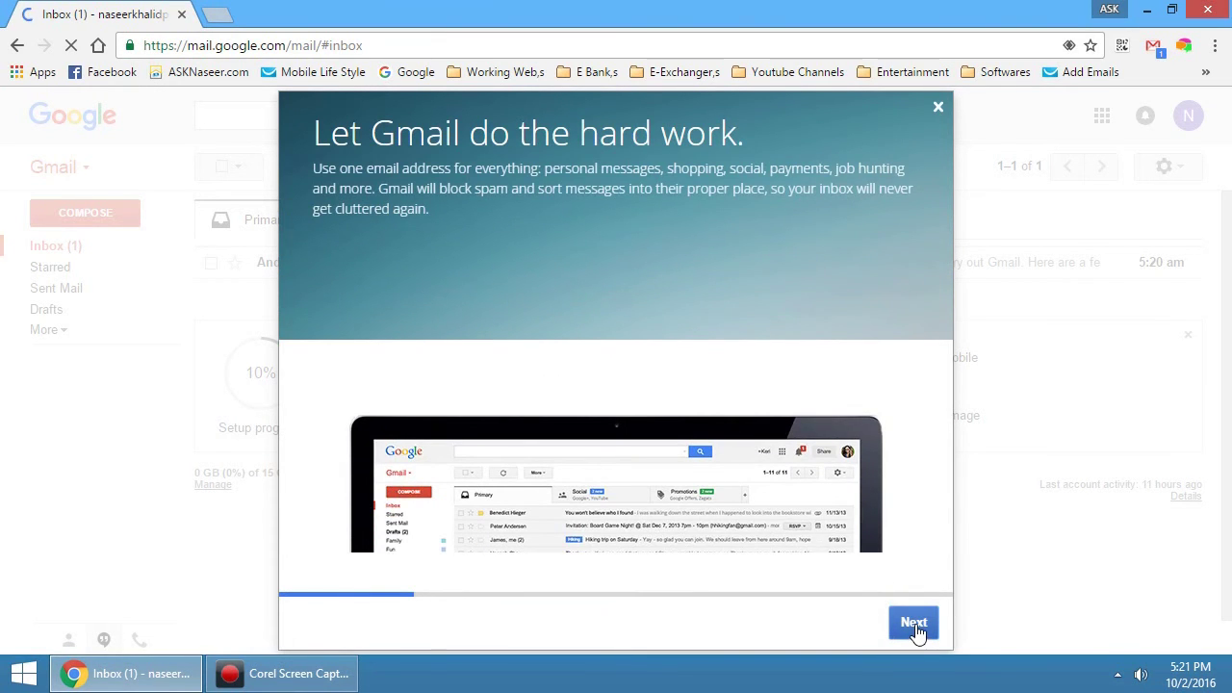
Close the 'Let Gmail do the hard work' welcome dialog
{"action": "left_click", "coordinate": [940, 109]}
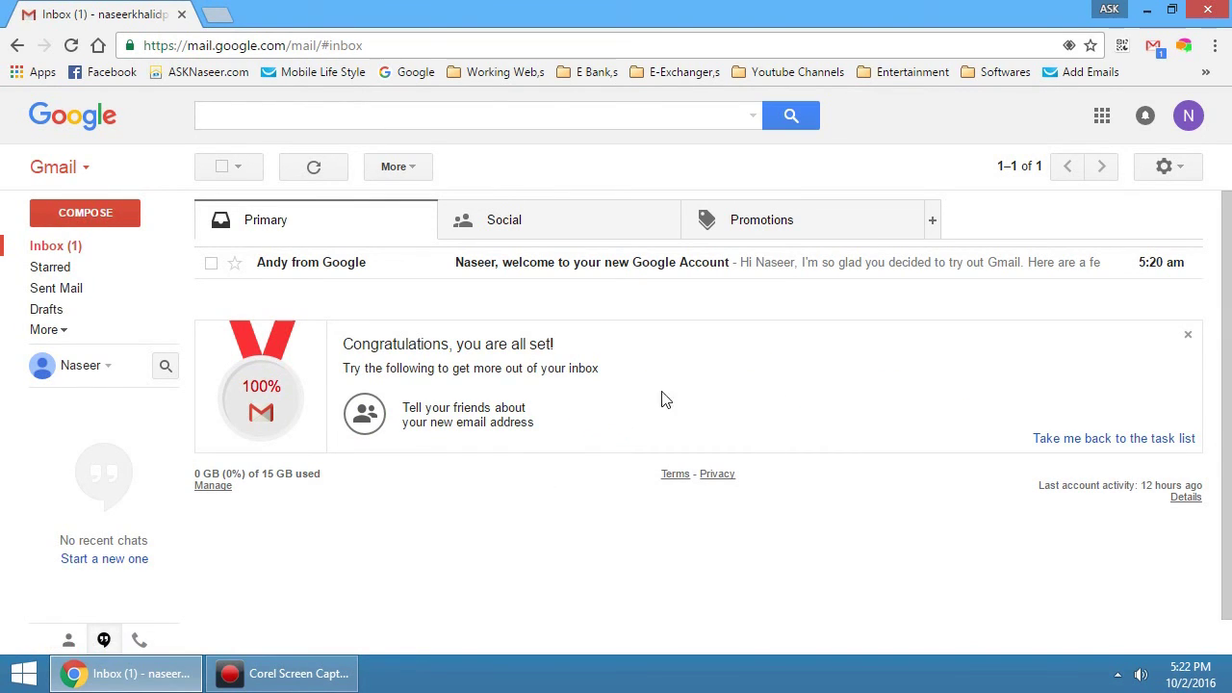
Enable the Updates inbox tab, save, and reload Gmail to show it
{"action": "left_click", "coordinate": [933, 223]}
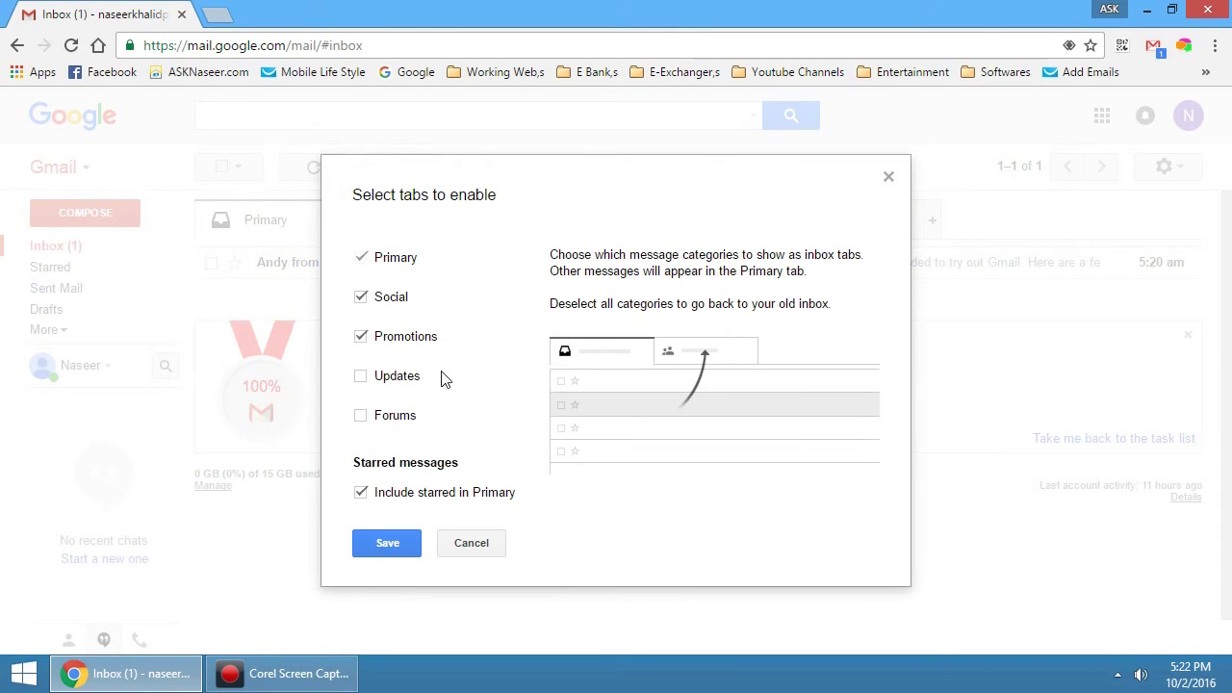
{"action": "left_click", "coordinate": [360, 377]}
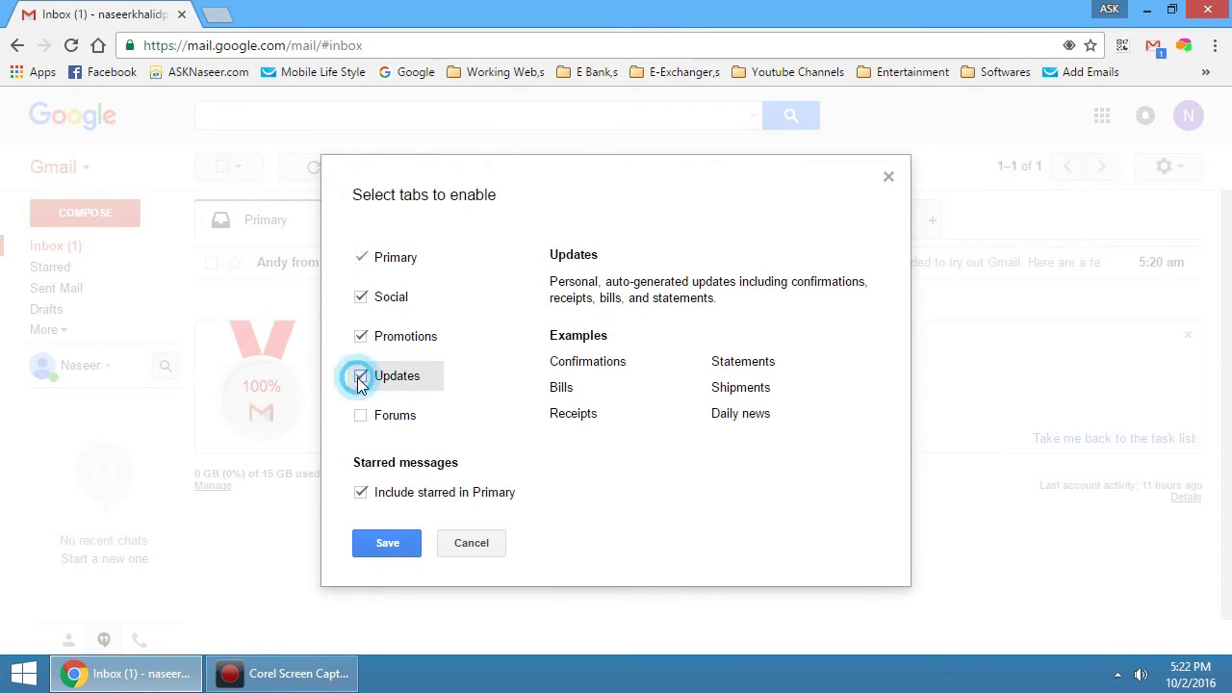
{"action": "left_click", "coordinate": [370, 545]}
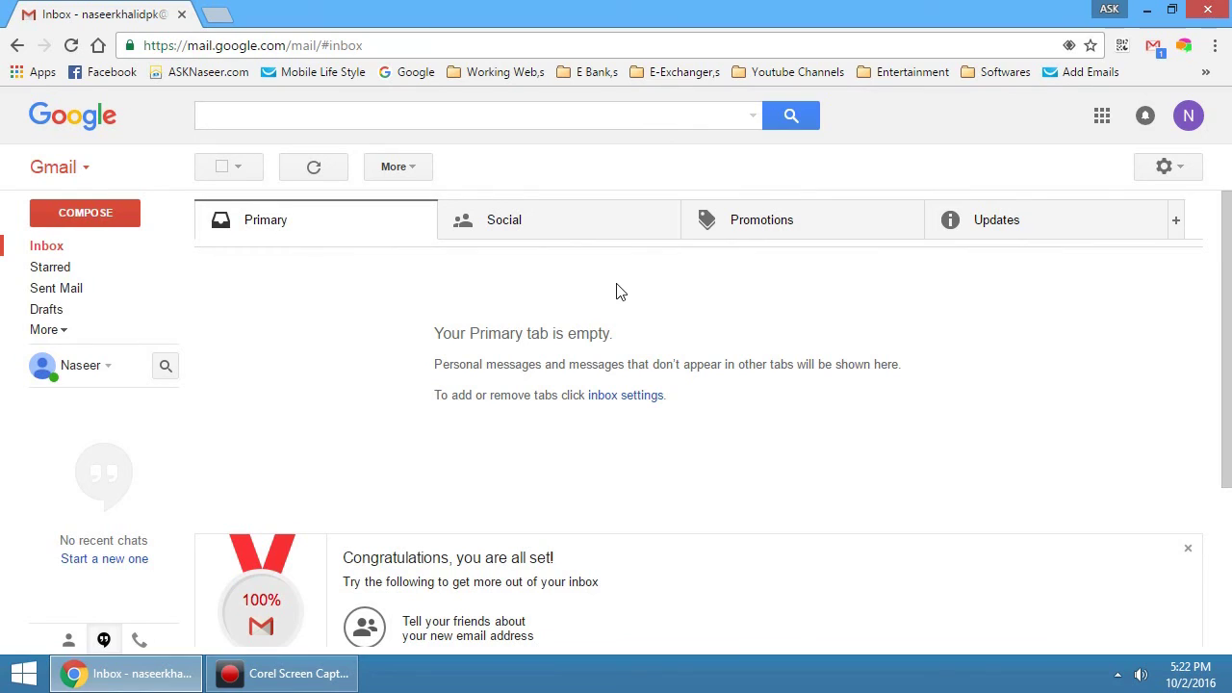
{"action": "key", "text": "F5"}
Open the Select profile photo dialog from the account avatar menu at top right
{"action": "left_click", "coordinate": [1190, 117]}
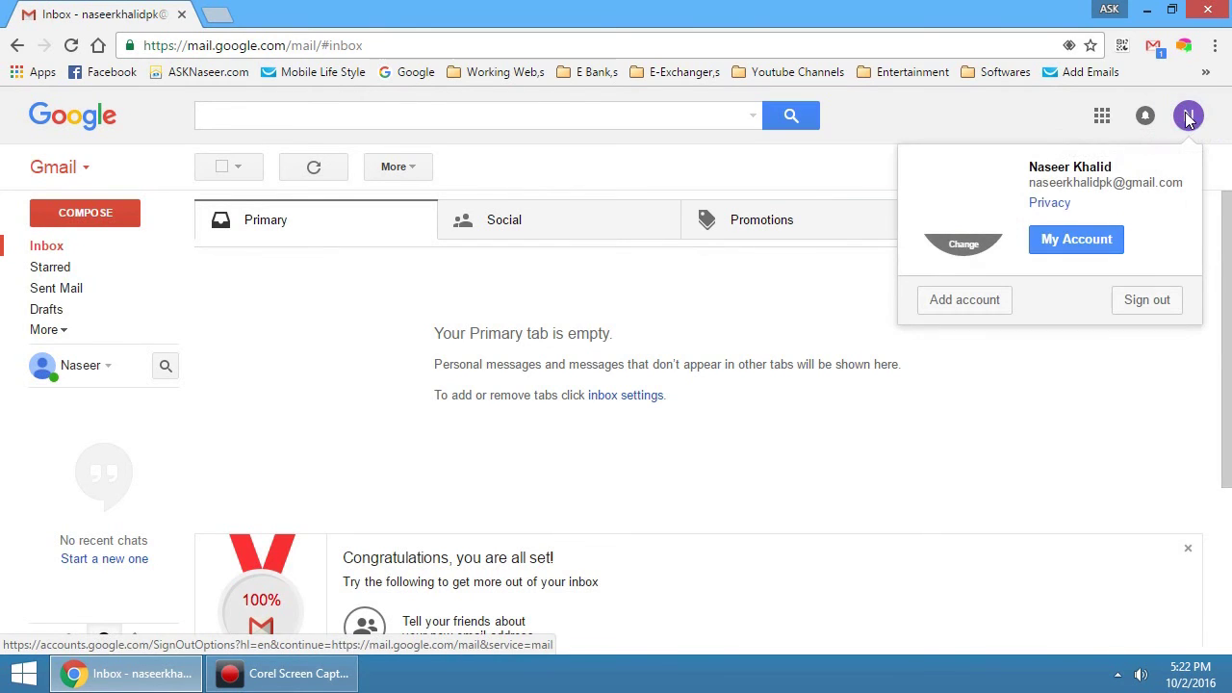
{"action": "left_click", "coordinate": [960, 246]}
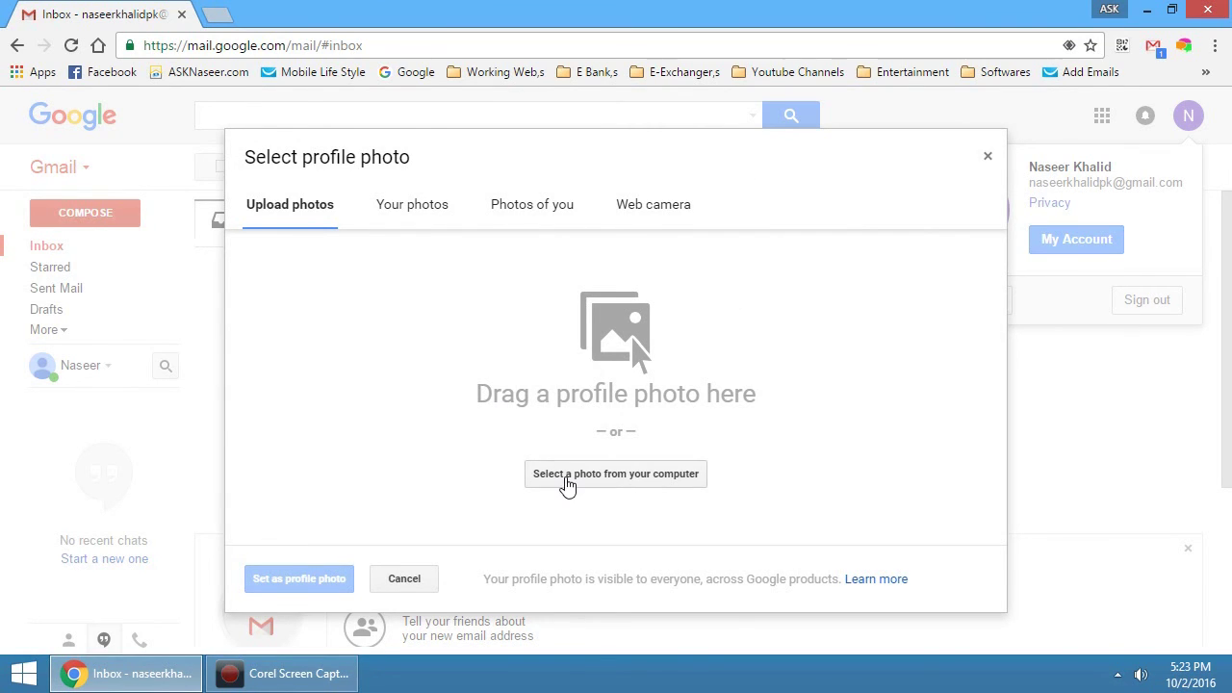
Upload the NKT photo from the computer into the profile photo dialog
{"action": "left_click", "coordinate": [591, 476]}
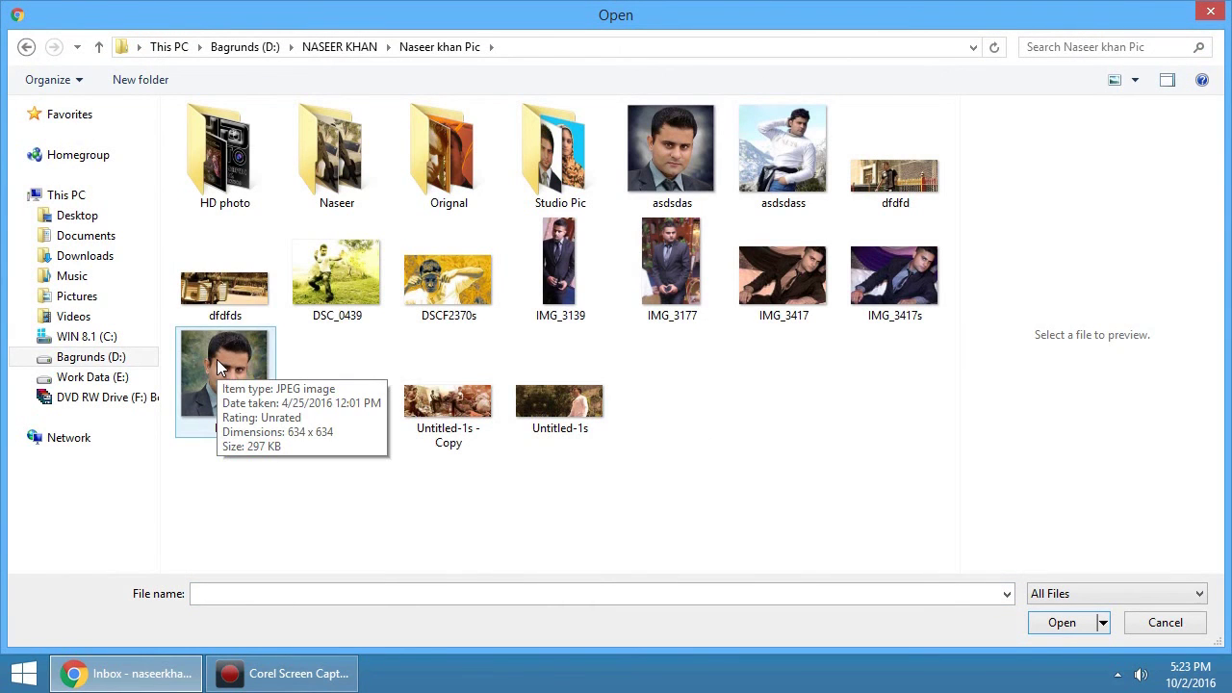
{"action": "left_click", "coordinate": [217, 366]}
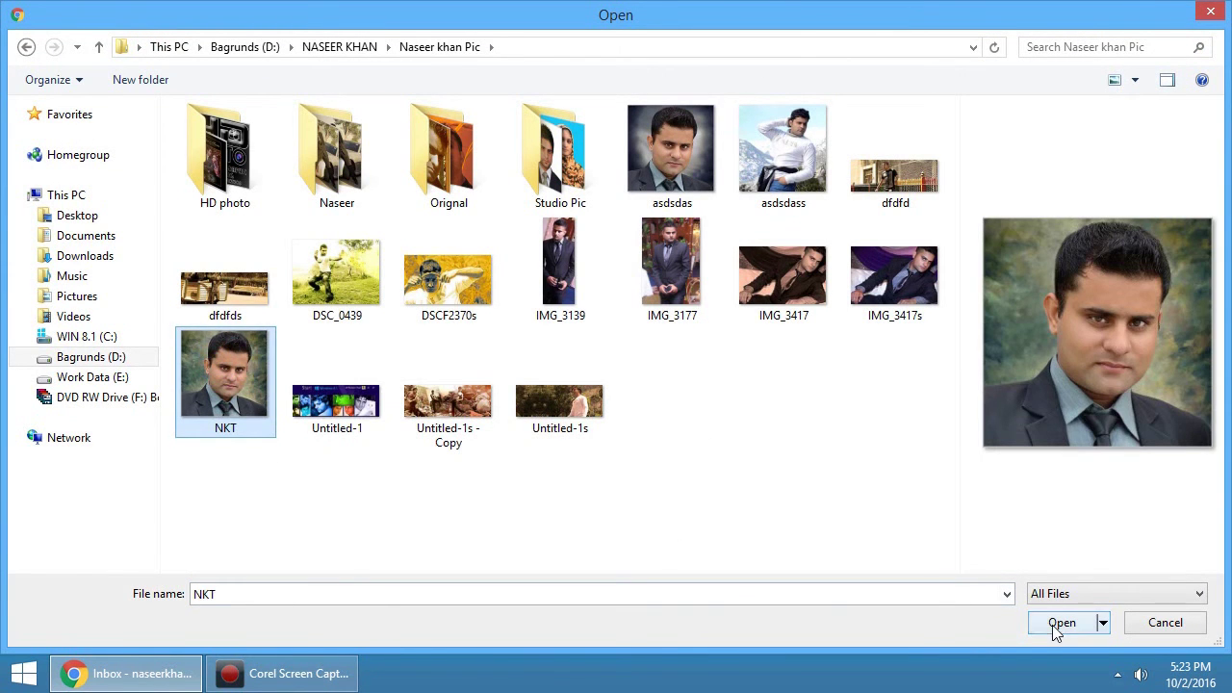
{"action": "left_click", "coordinate": [1056, 625]}
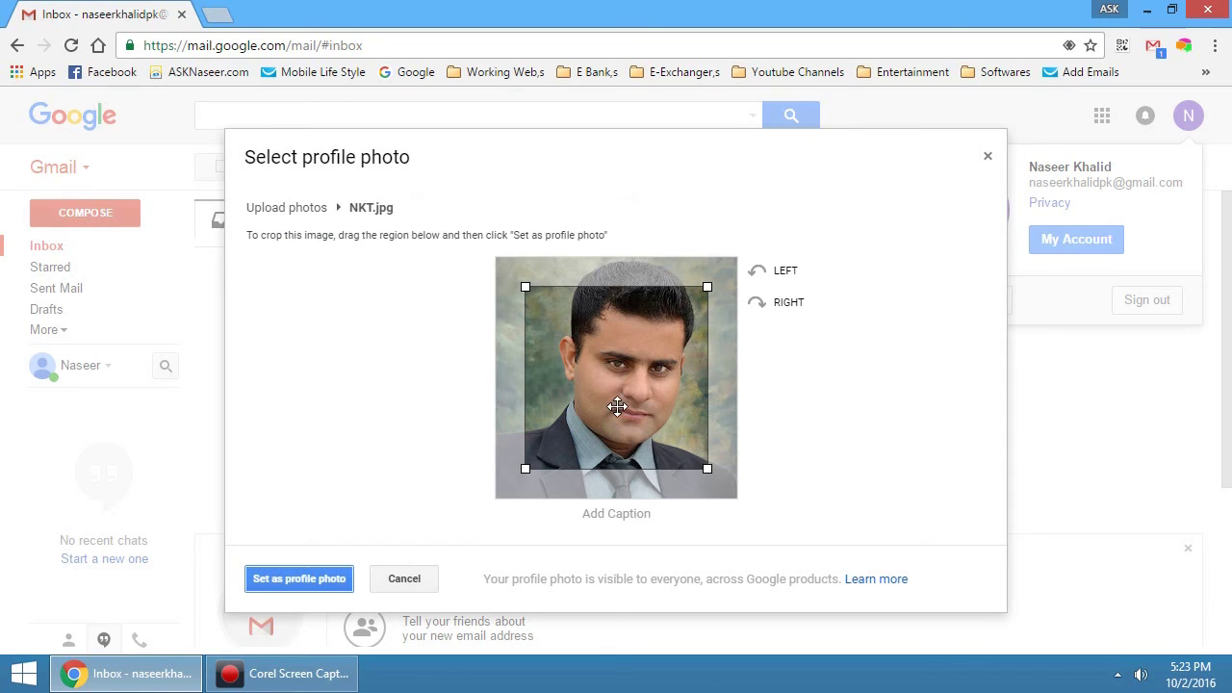
Stretch the crop box over the whole NKT image, set it as profile photo, and close the account panel
{"action": "left_click_drag", "start_coordinate": [627, 399], "coordinate": [581, 353]}
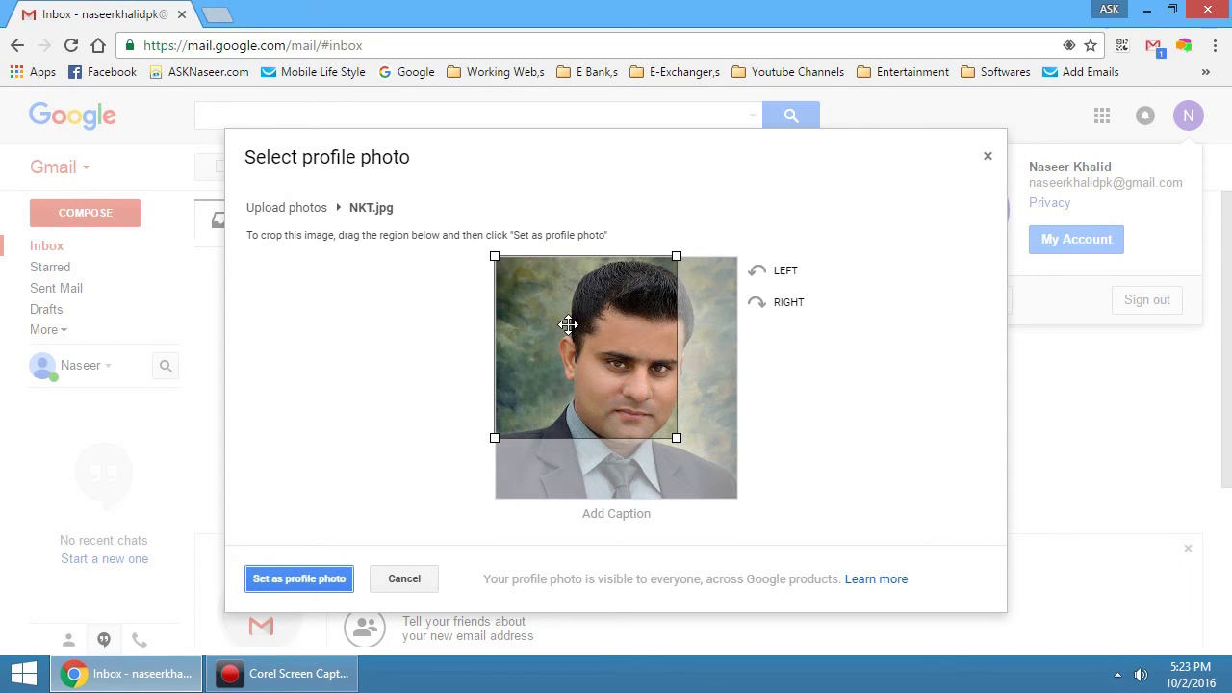
{"action": "left_click_drag", "start_coordinate": [677, 438], "coordinate": [738, 499]}
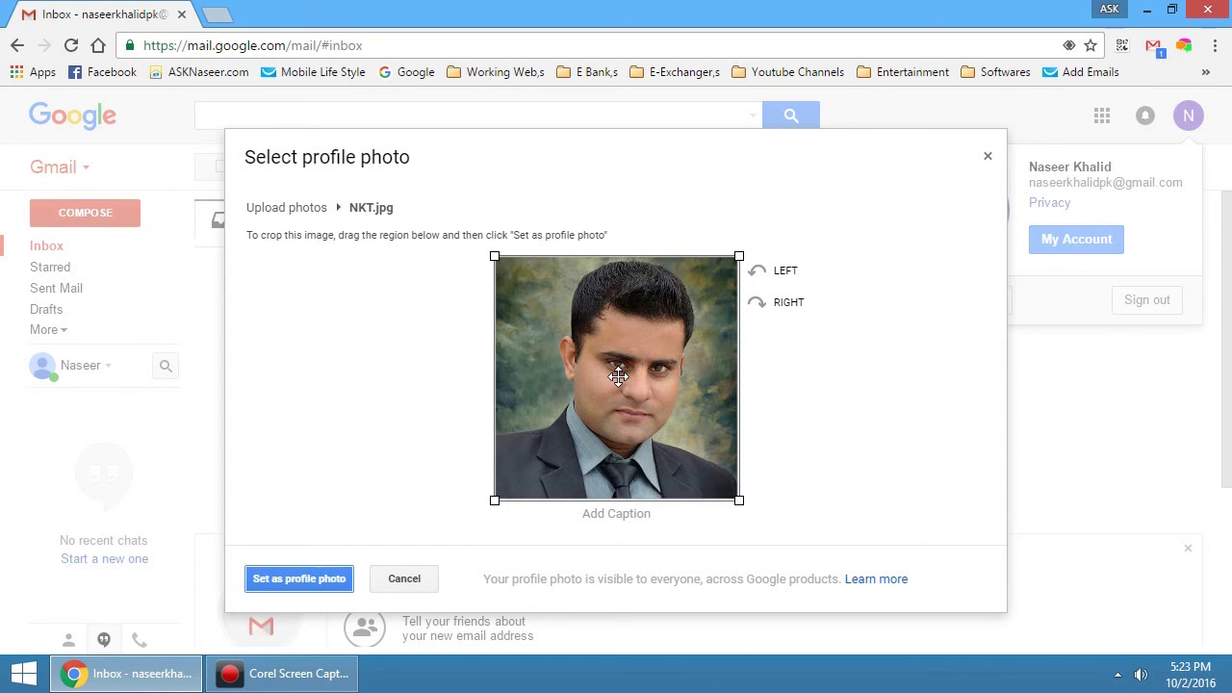
{"action": "left_click", "coordinate": [741, 502]}
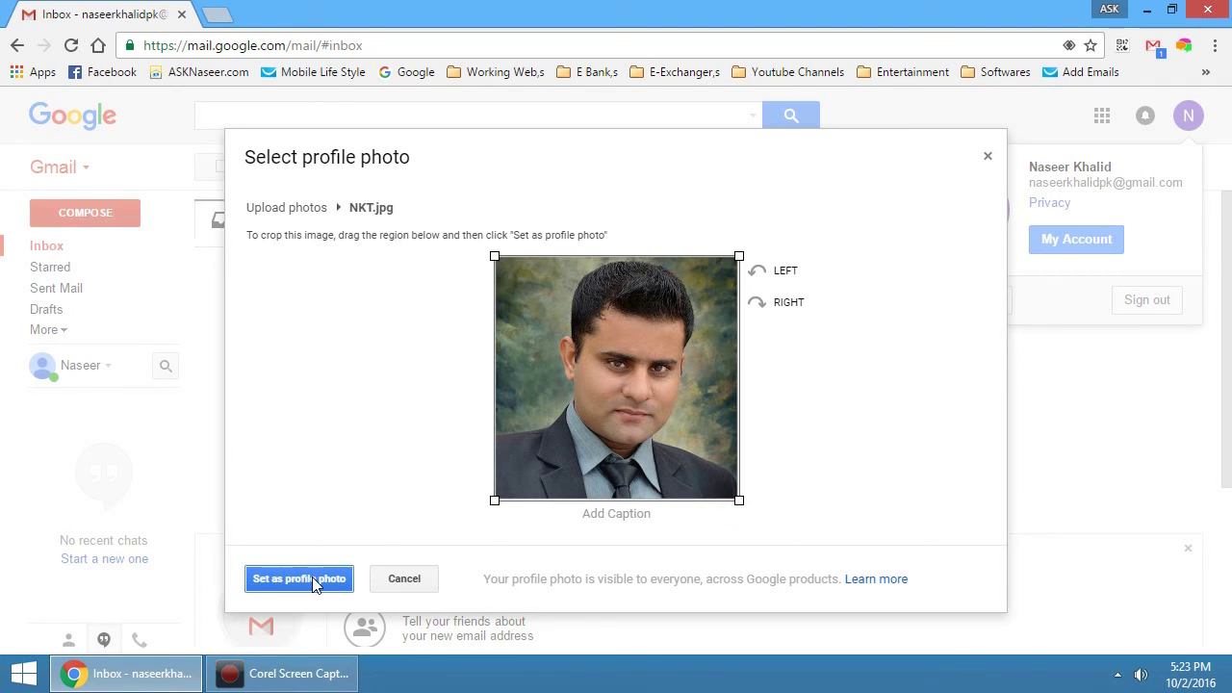
{"action": "left_click", "coordinate": [314, 579]}
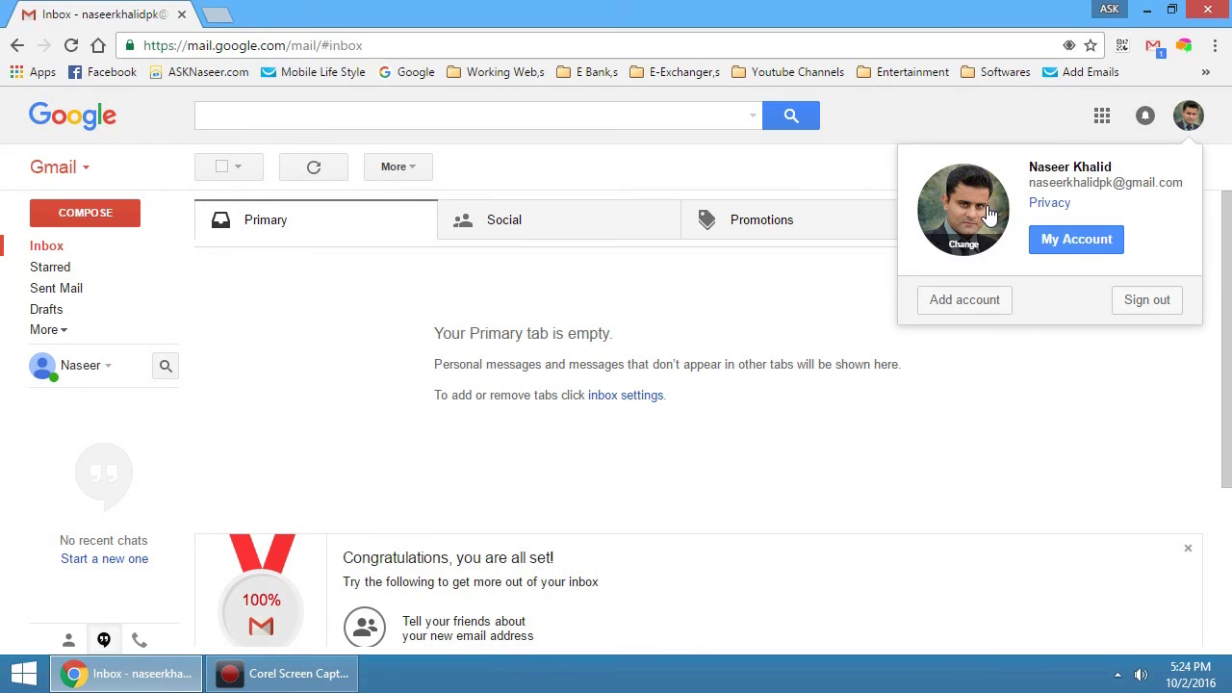
{"action": "left_click", "coordinate": [754, 432]}
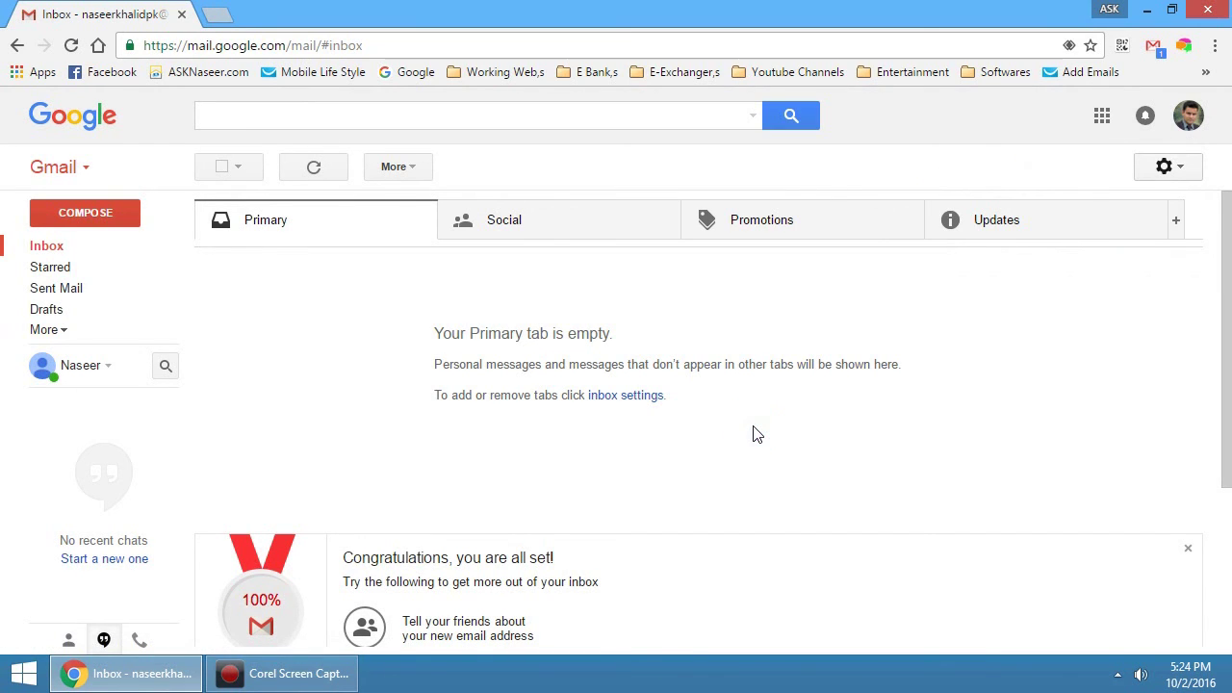